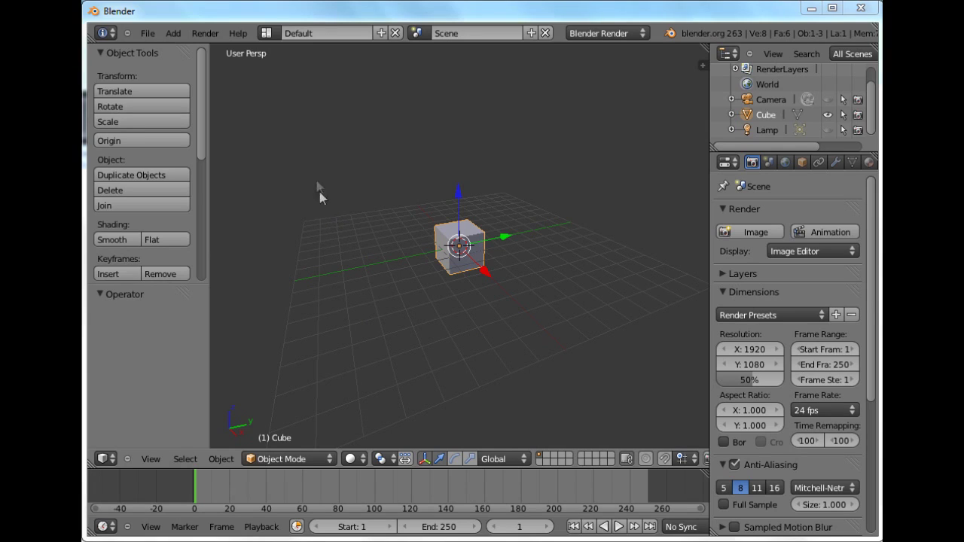
# Step: Add a UV sphere mesh at the 3D cursor, in the empty space beside the cube
pyautogui.click(173, 33)
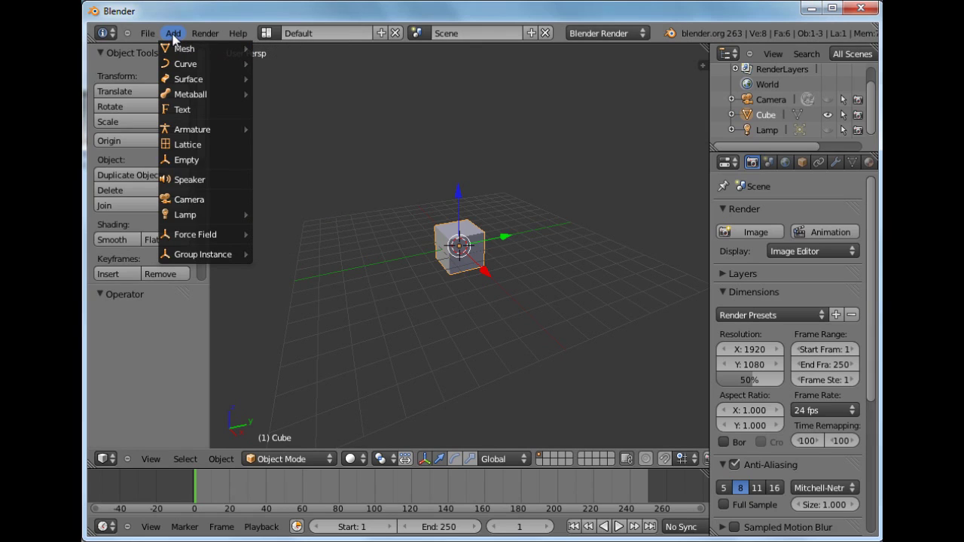
pyautogui.moveTo(178, 50)
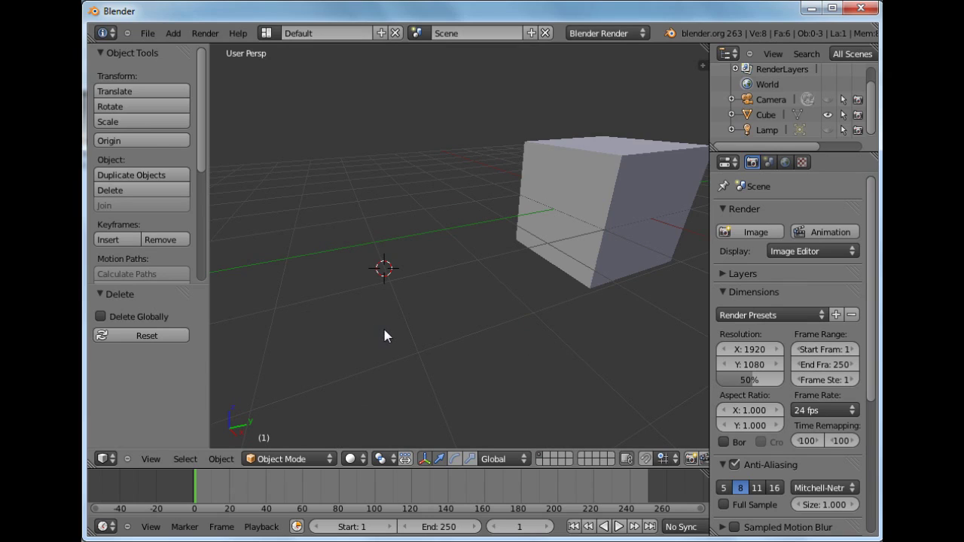
pyautogui.hotkey('shift', 'a')
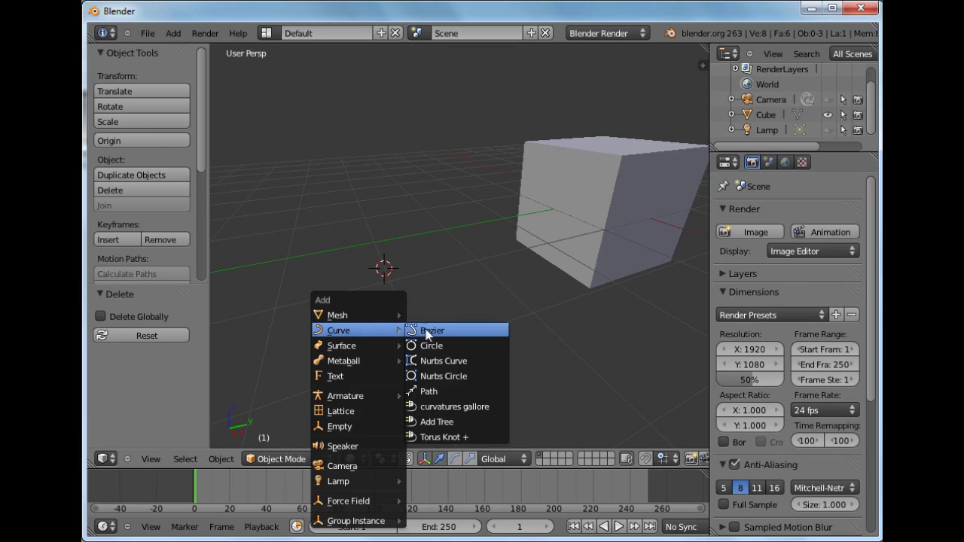
pyautogui.moveTo(369, 316)
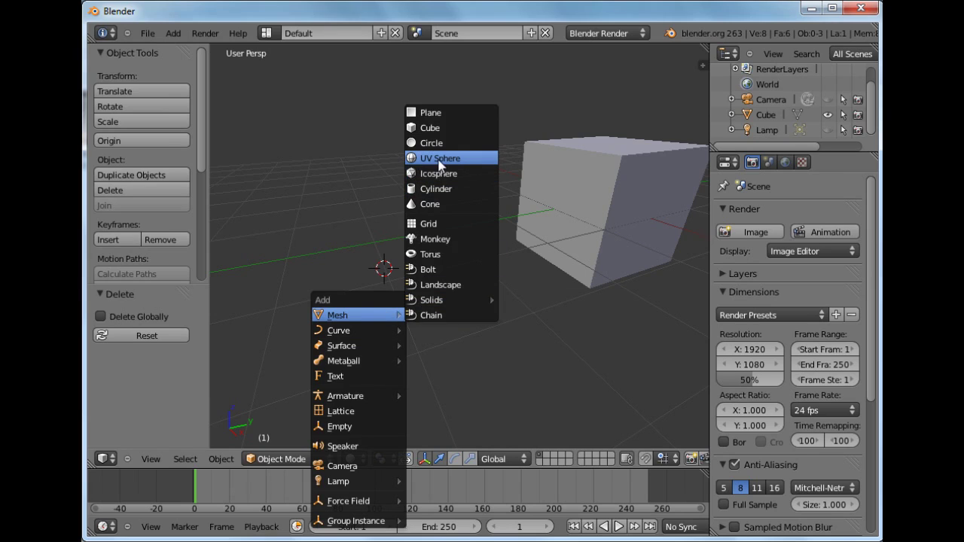
pyautogui.click(440, 159)
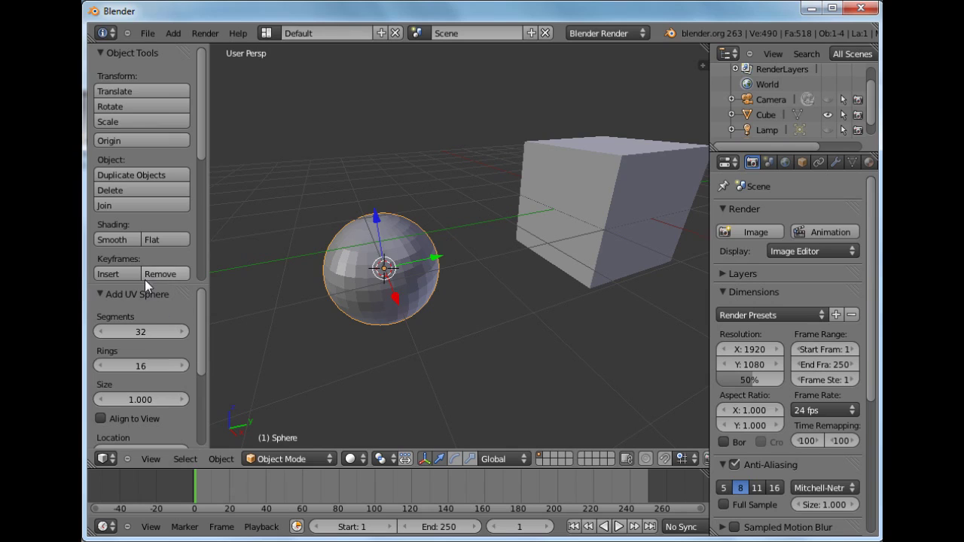
# Step: Set the UV sphere's segments to 33 and display the viewport in wireframe shading
pyautogui.moveTo(143, 282); pyautogui.dragTo(145, 213)
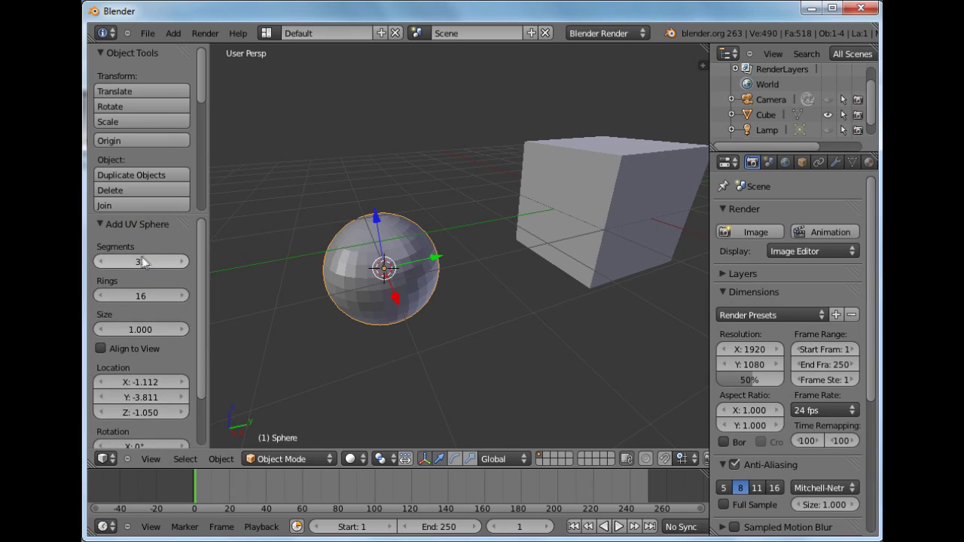
pyautogui.moveTo(144, 266)
pyautogui.mouseDown()
pyautogui.moveTo(154, 266)
pyautogui.moveTo(137, 261)
pyautogui.moveTo(155, 262)
pyautogui.moveTo(116, 263)
pyautogui.moveTo(147, 263)
pyautogui.mouseUp()
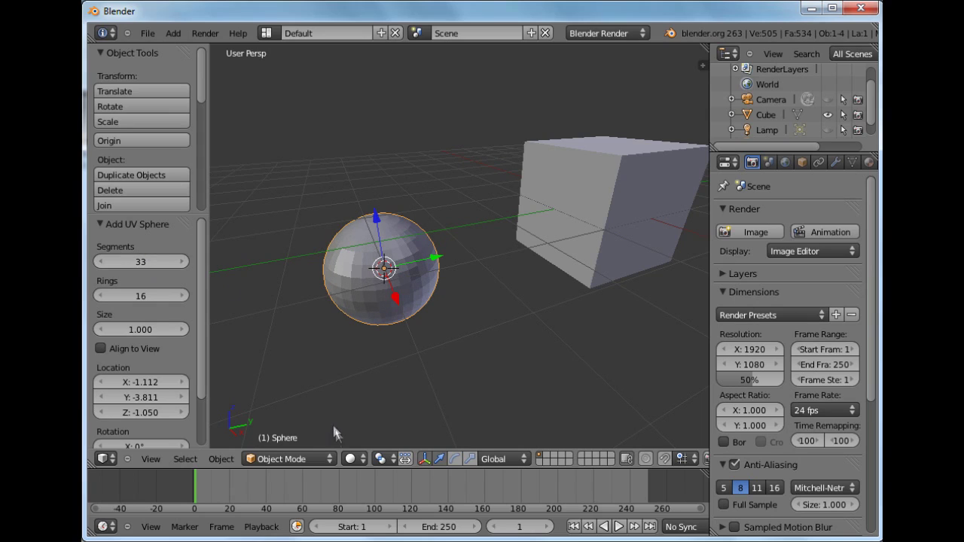
pyautogui.click(384, 459)
pyautogui.click(364, 459)
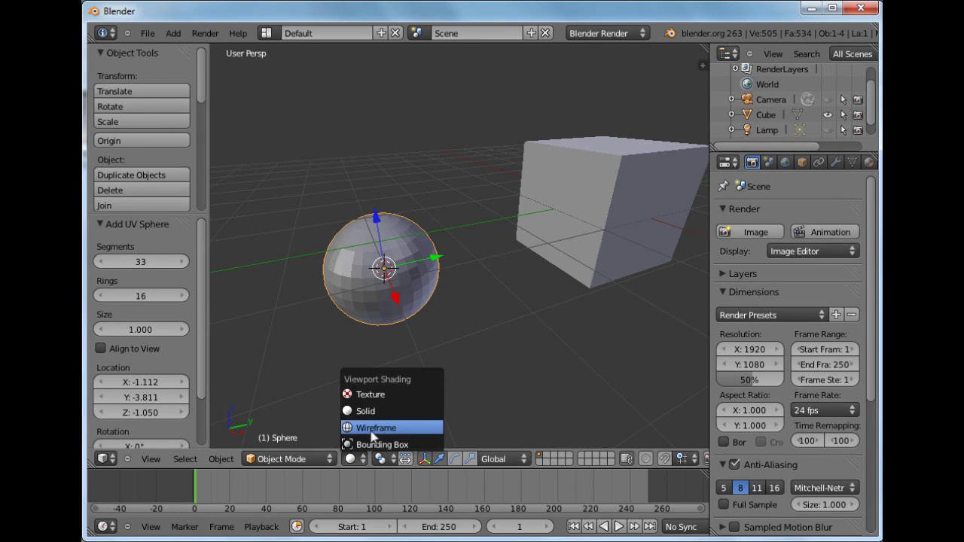
pyautogui.click(376, 428)
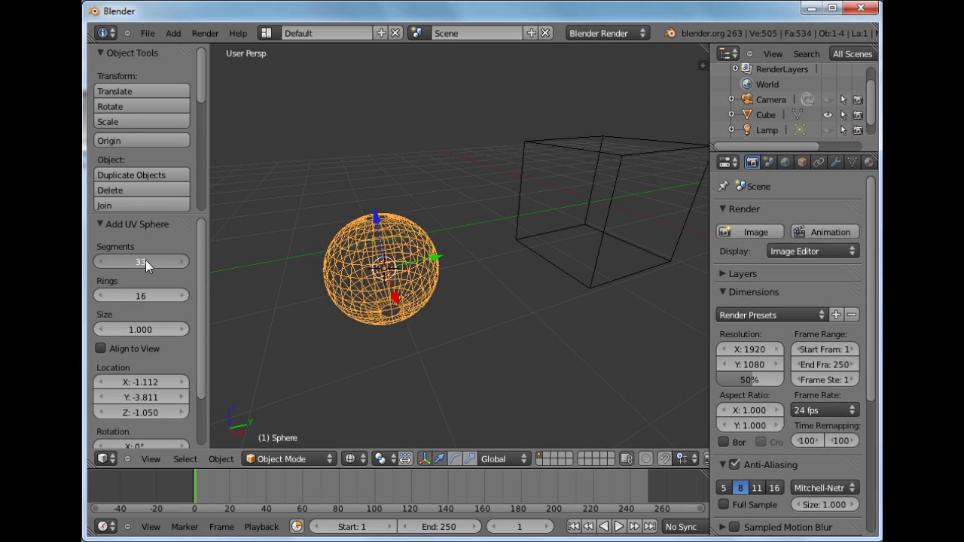
# Step: Set the UV sphere's segments to 35 and its rings to 12
pyautogui.moveTo(145, 260)
pyautogui.mouseDown()
pyautogui.moveTo(166, 260)
pyautogui.moveTo(106, 260)
pyautogui.moveTo(174, 261)
pyautogui.moveTo(133, 263)
pyautogui.moveTo(157, 263)
pyautogui.mouseUp()
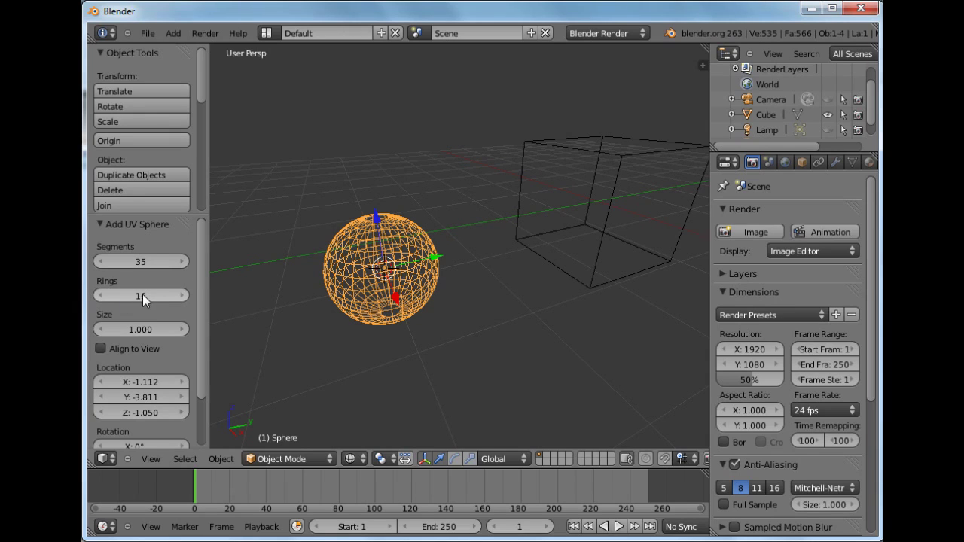
pyautogui.moveTo(141, 296)
pyautogui.mouseDown()
pyautogui.moveTo(116, 294)
pyautogui.moveTo(166, 294)
pyautogui.moveTo(113, 296)
pyautogui.moveTo(147, 297)
pyautogui.mouseUp()
pyautogui.click(144, 296)
pyautogui.write('12')
pyautogui.press('Return')
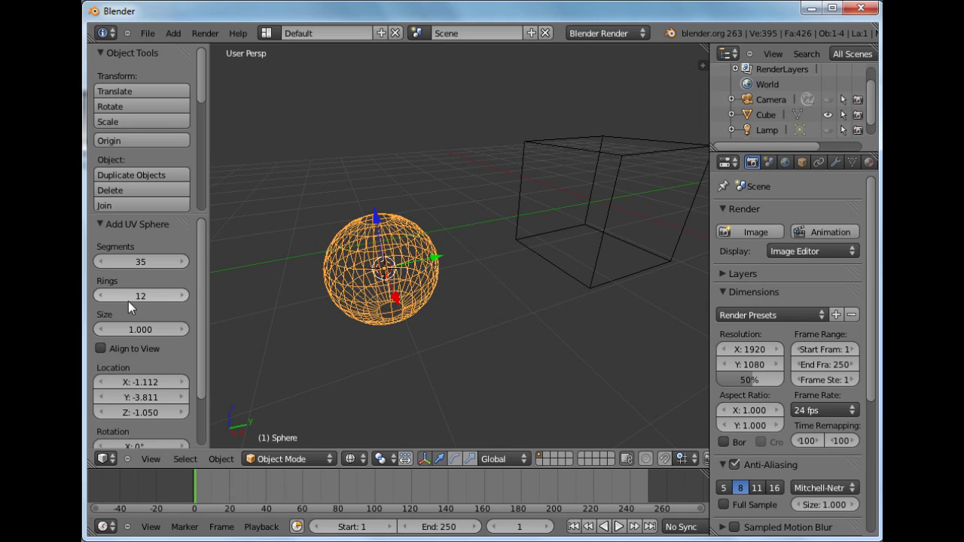
# Step: Reduce the UV sphere's segments to 12
pyautogui.click(140, 261)
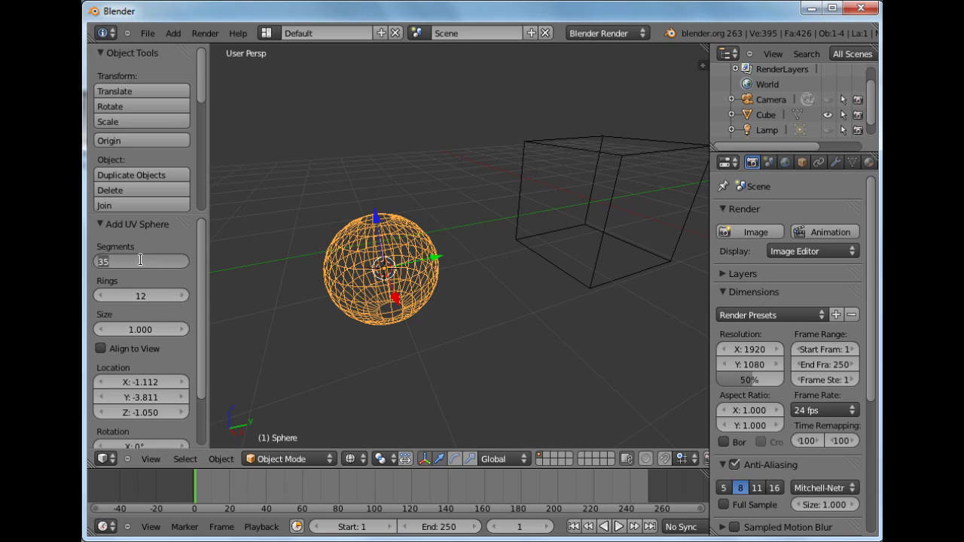
pyautogui.write('12')
pyautogui.press('Return')
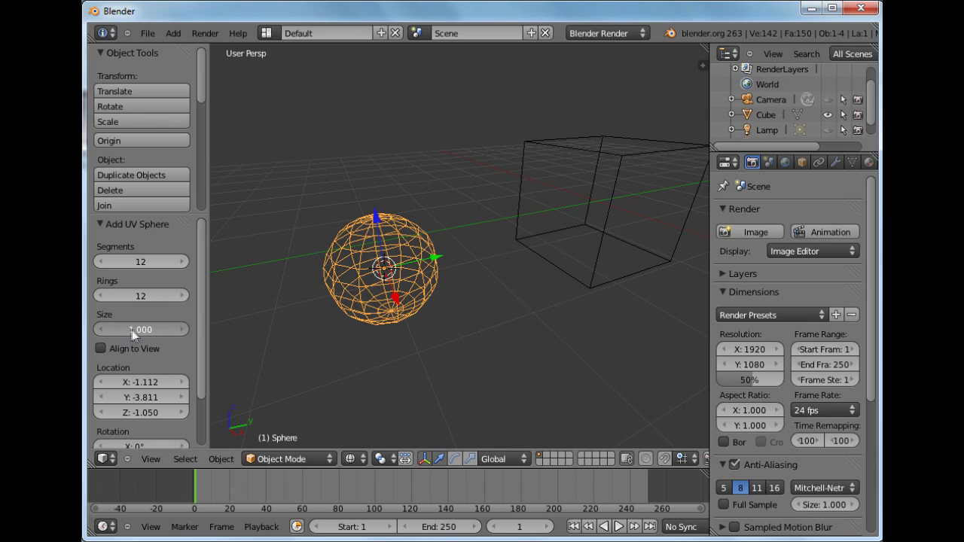
# Step: Enlarge the UV sphere to a size of about 1.649 and return the viewport to solid shading
pyautogui.moveTo(133, 333); pyautogui.dragTo(175, 330)
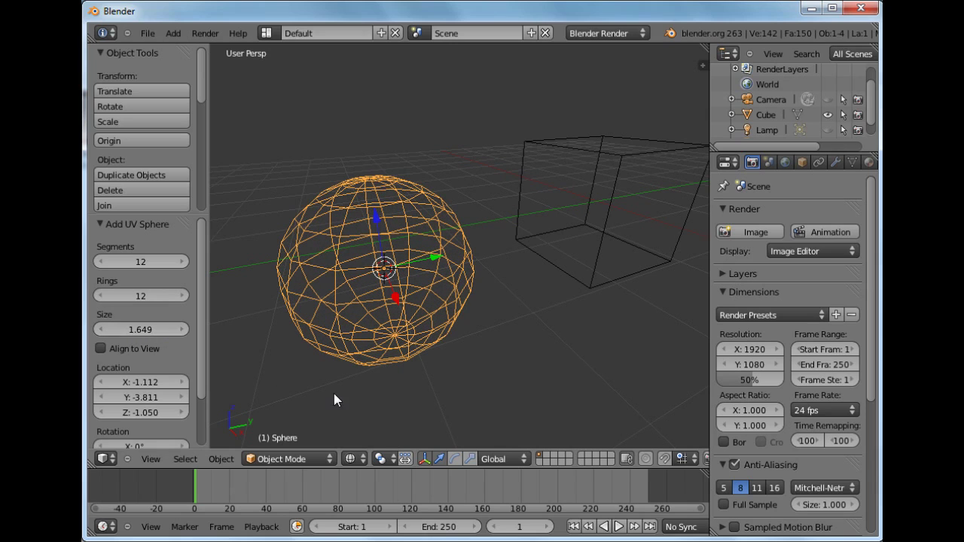
pyautogui.click(352, 459)
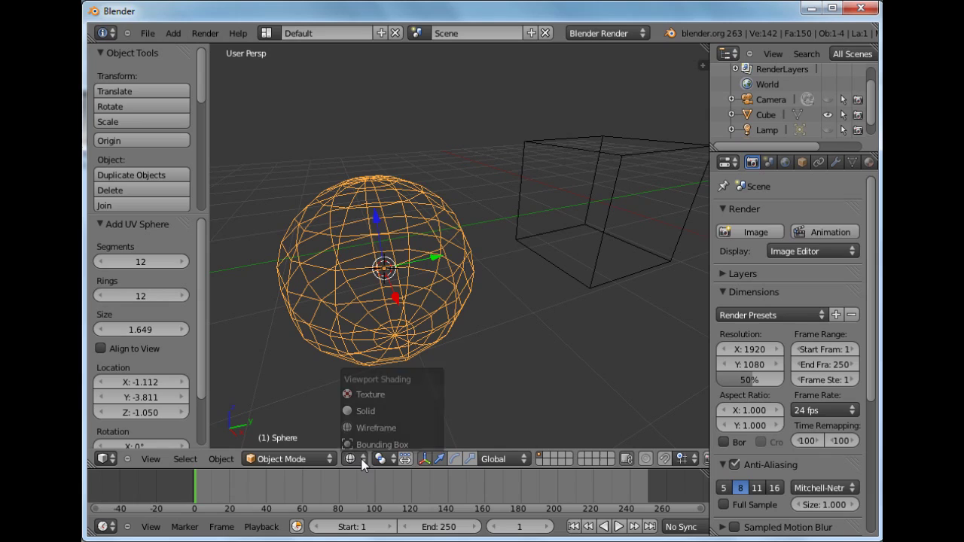
pyautogui.click(367, 412)
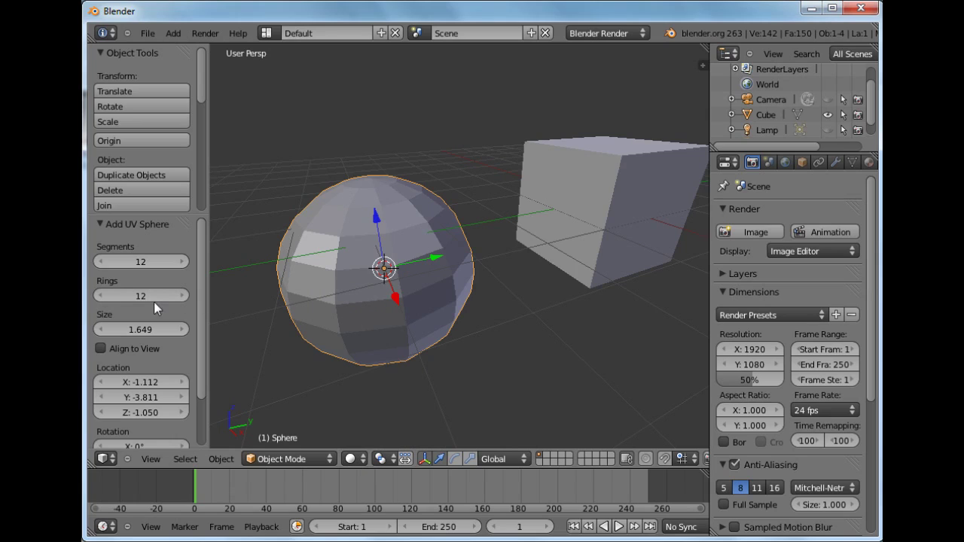
# Step: Lower both the segments and the rings of the UV sphere to 8
pyautogui.click(142, 262)
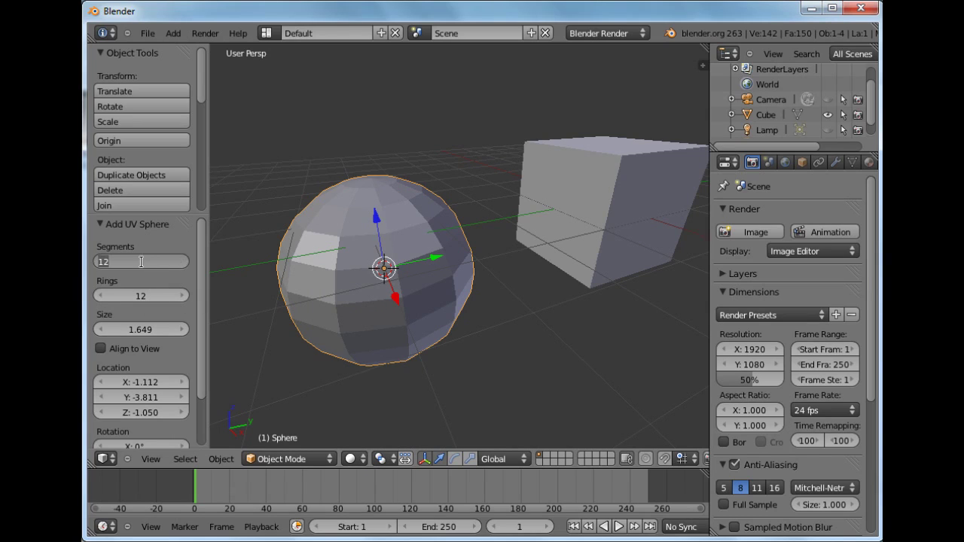
pyautogui.write('8')
pyautogui.press('Return')
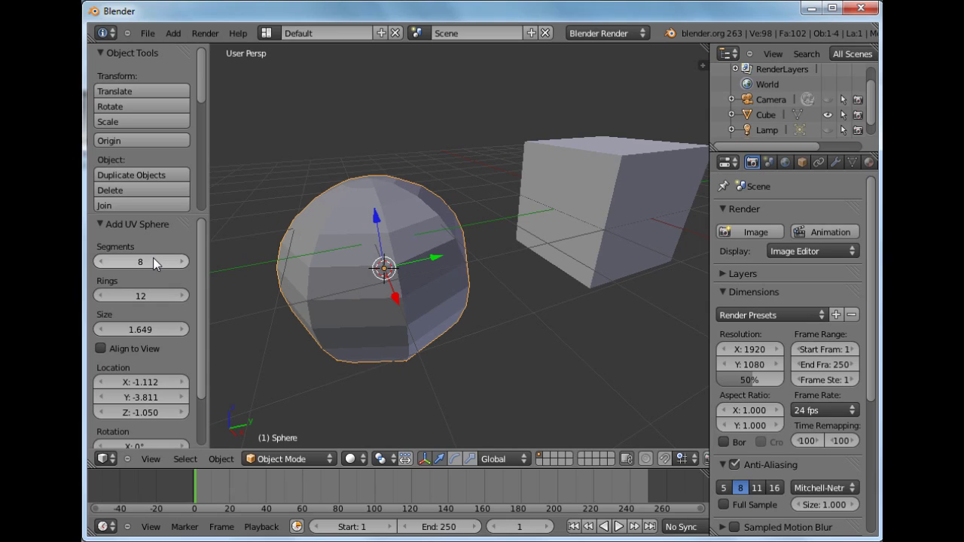
pyautogui.click(147, 296)
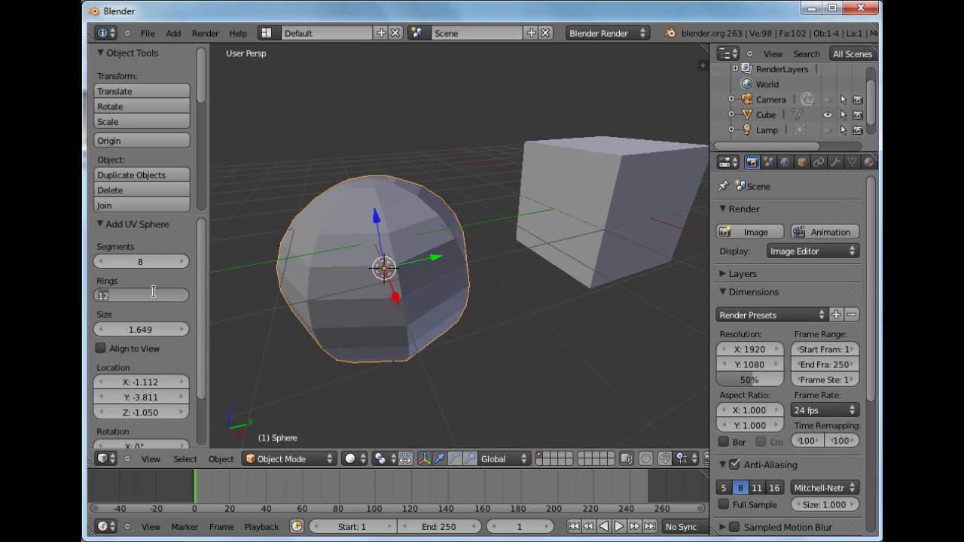
pyautogui.write('8')
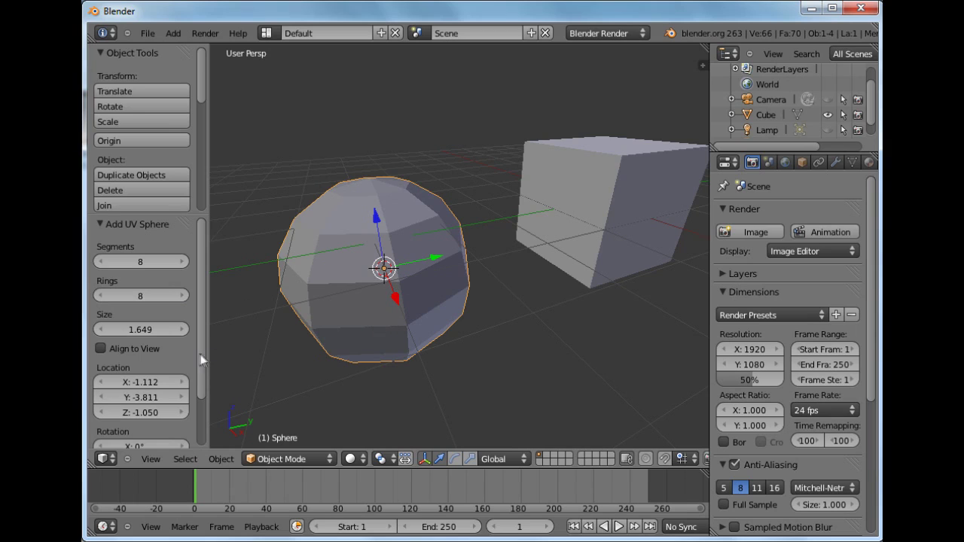
# Step: Try aligning the UV sphere to the view and turn the alignment off again
pyautogui.moveTo(201, 365); pyautogui.dragTo(198, 425)
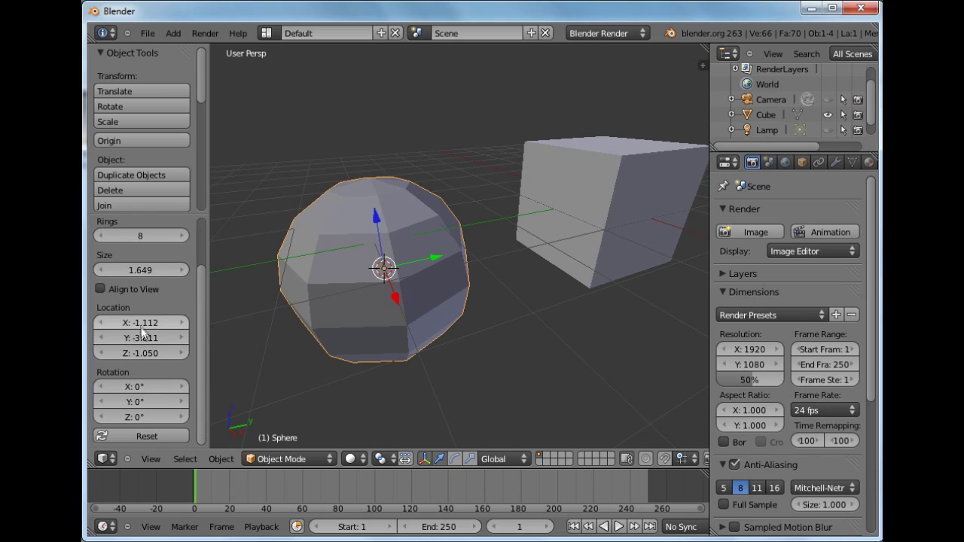
pyautogui.click(100, 290)
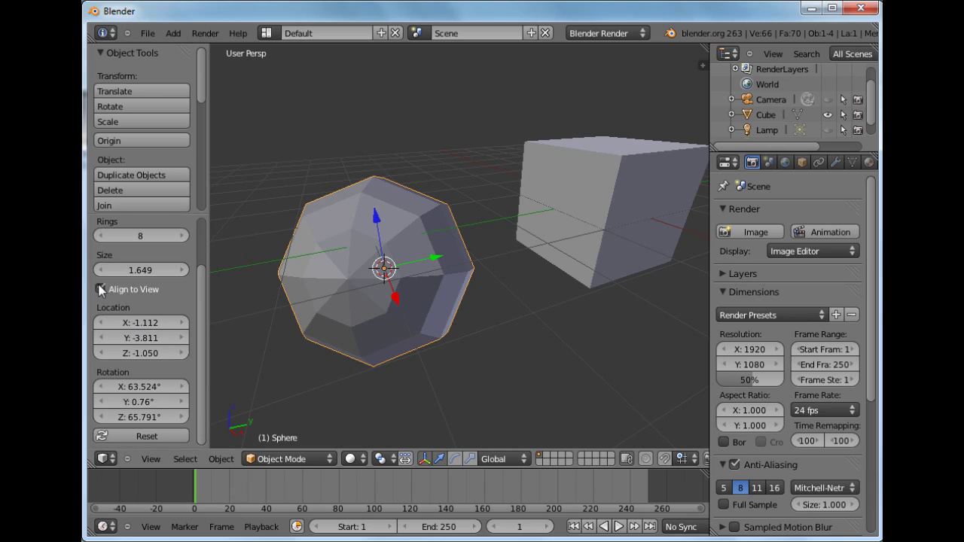
pyautogui.click(99, 289)
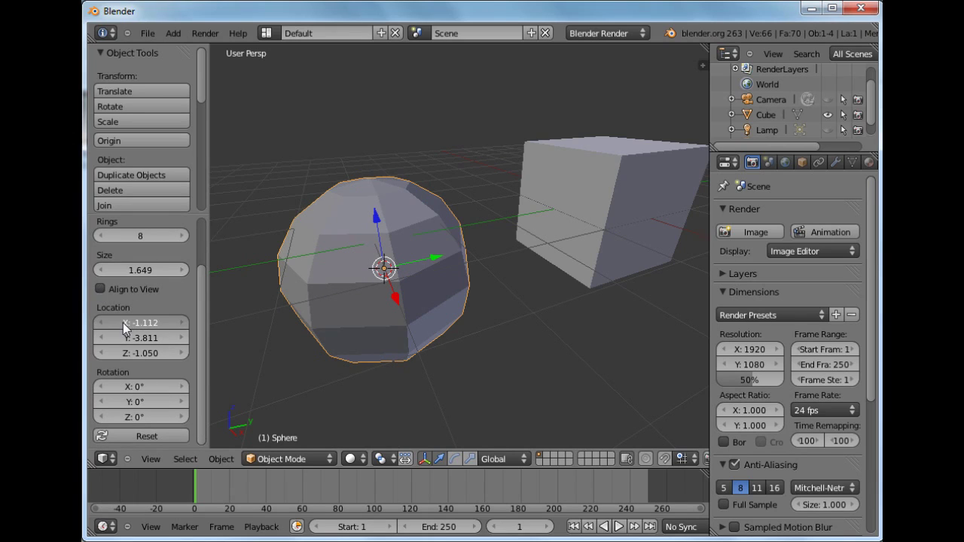
# Step: Place the UV sphere at about X 0.329, Z -0.569 with 0.138° X rotation, and shift it about 0.012 down along Z
pyautogui.moveTo(123, 322); pyautogui.dragTo(139, 346)
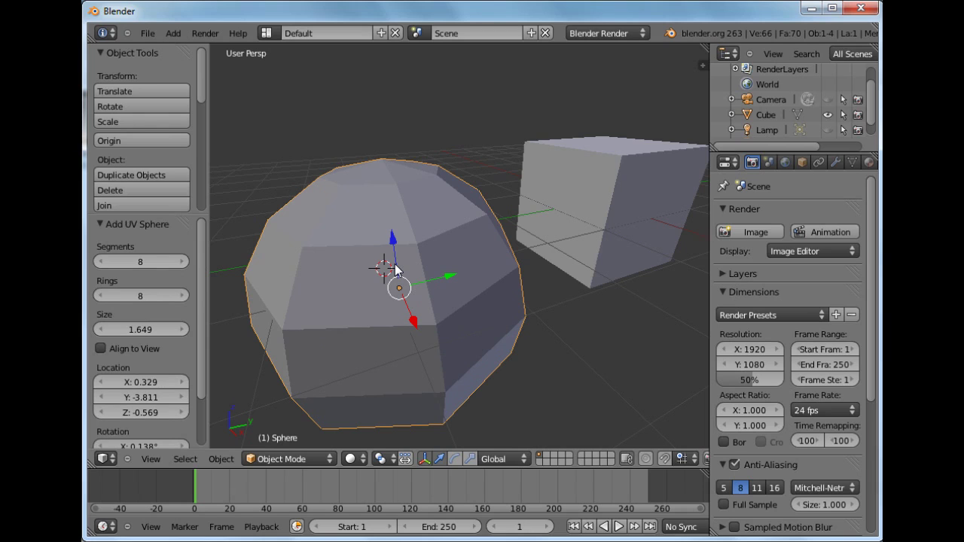
pyautogui.moveTo(395, 265)
pyautogui.mouseDown()
pyautogui.moveTo(392, 242)
pyautogui.moveTo(396, 267)
pyautogui.mouseUp()
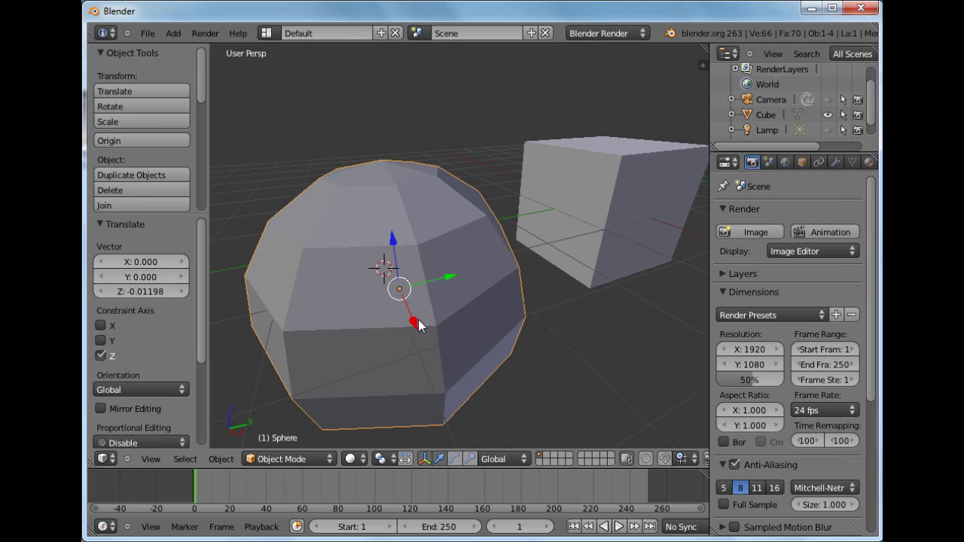
# Step: Place the 3D cursor in the empty space behind the UV sphere and add an icosphere mesh there
pyautogui.scroll(-5, 419, 319)
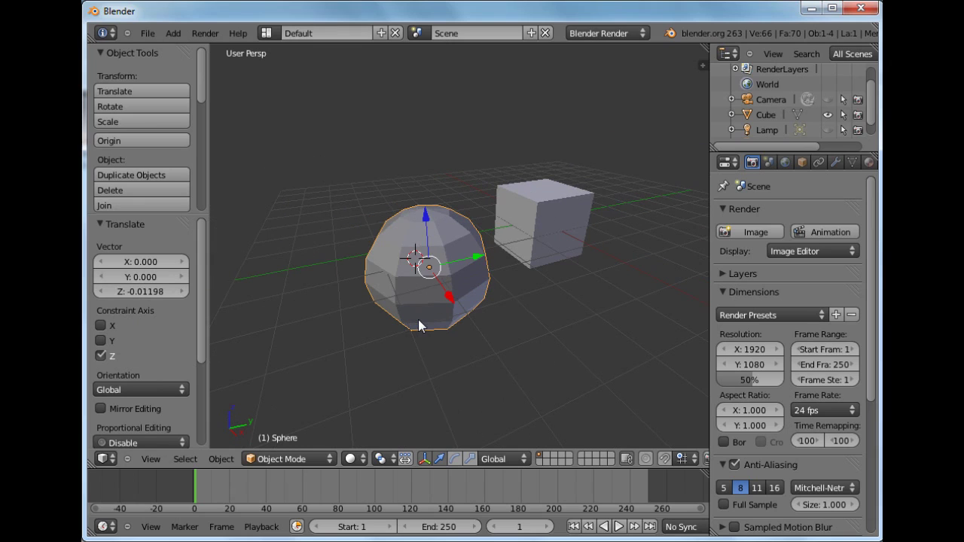
pyautogui.scroll(-1, 418, 319)
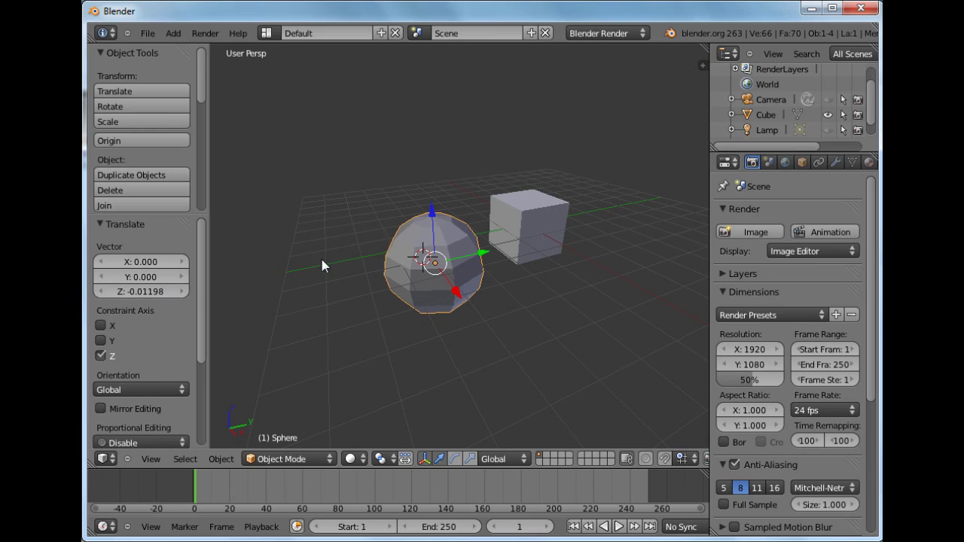
pyautogui.click(360, 193)
pyautogui.hotkey('shift', 'a')
pyautogui.moveTo(314, 213)
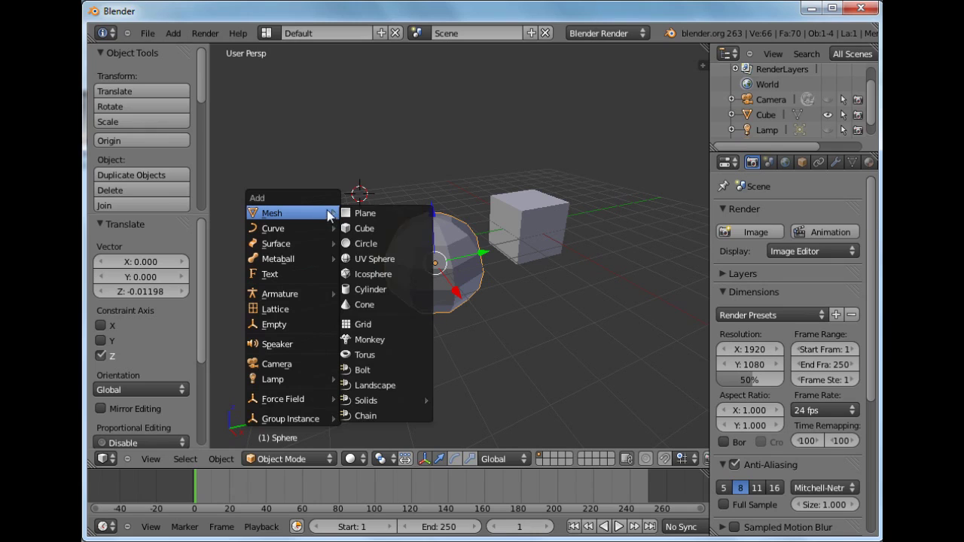
pyautogui.click(372, 279)
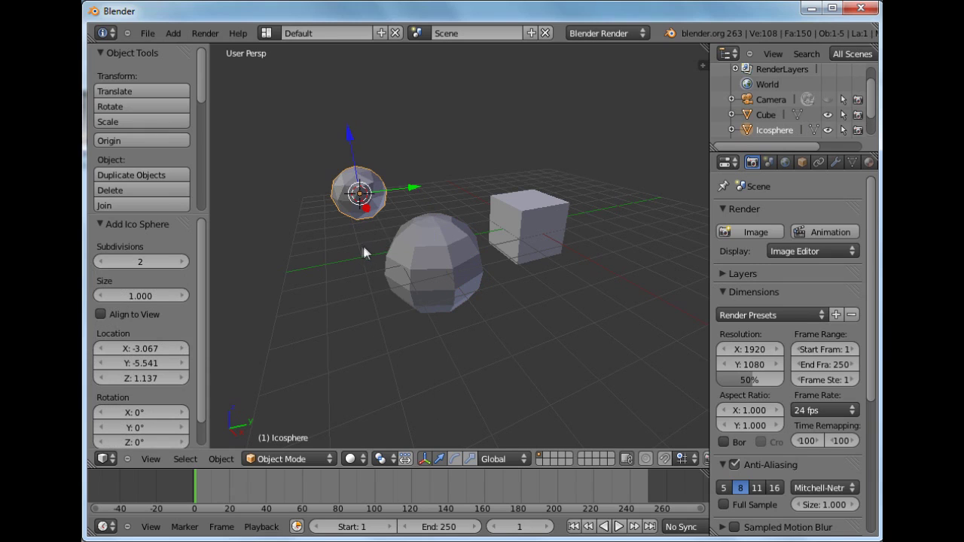
# Step: Set the icosphere to 5 subdivisions and a size of about 1.354, aligned to the view
pyautogui.scroll(5, 361, 224)
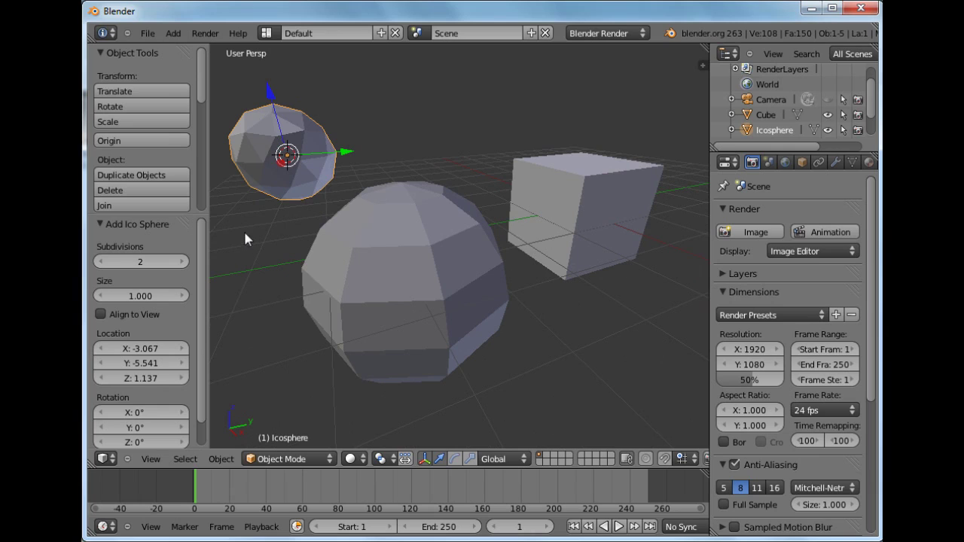
pyautogui.scroll(-3, 251, 247)
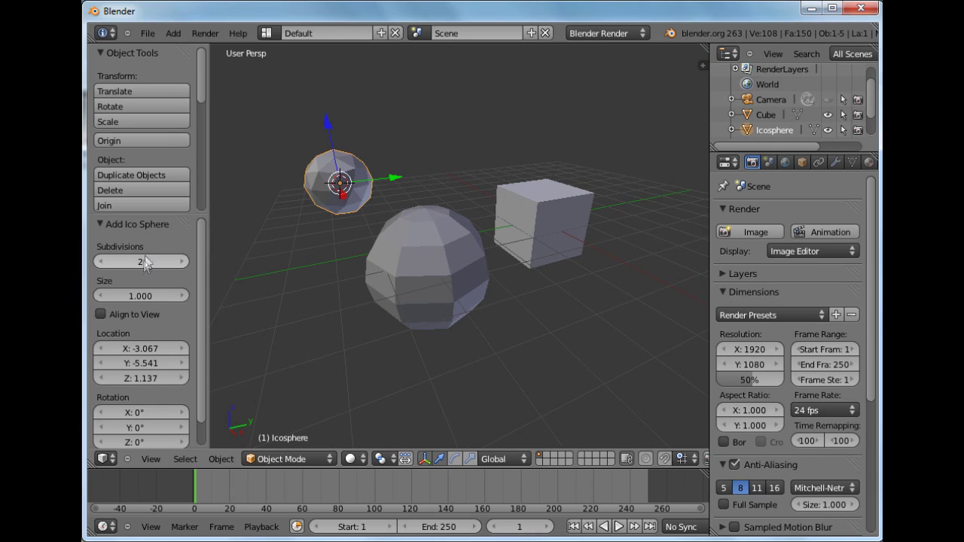
pyautogui.moveTo(135, 263); pyautogui.dragTo(151, 262)
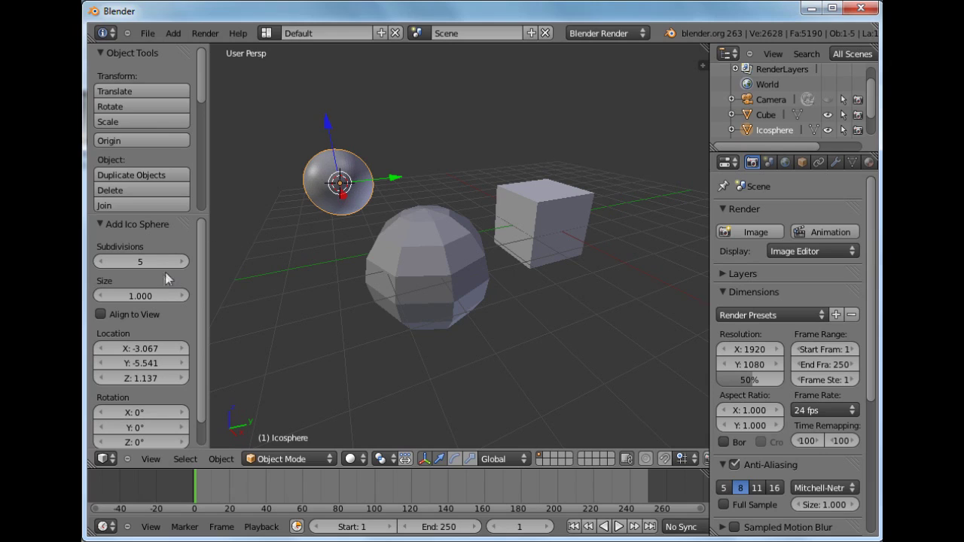
pyautogui.moveTo(136, 296); pyautogui.dragTo(171, 295)
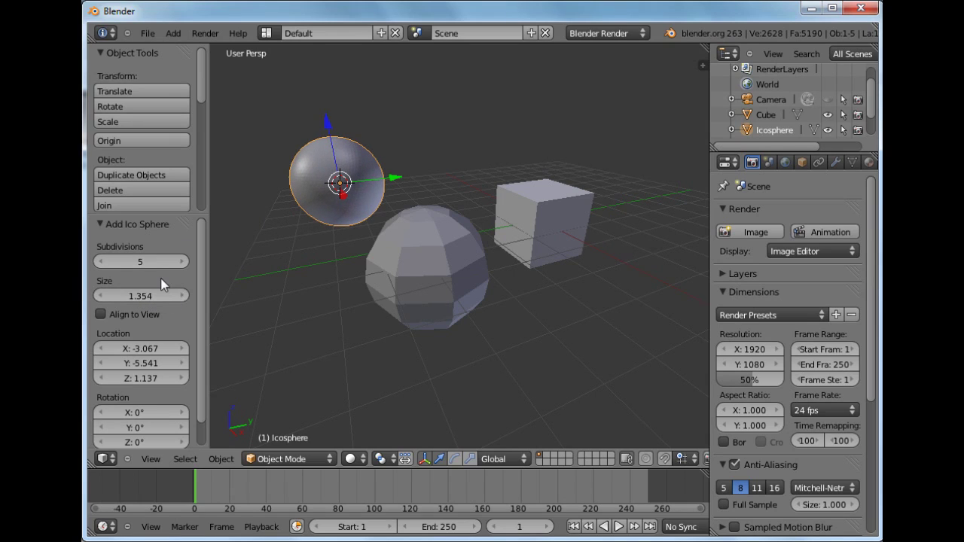
pyautogui.click(100, 316)
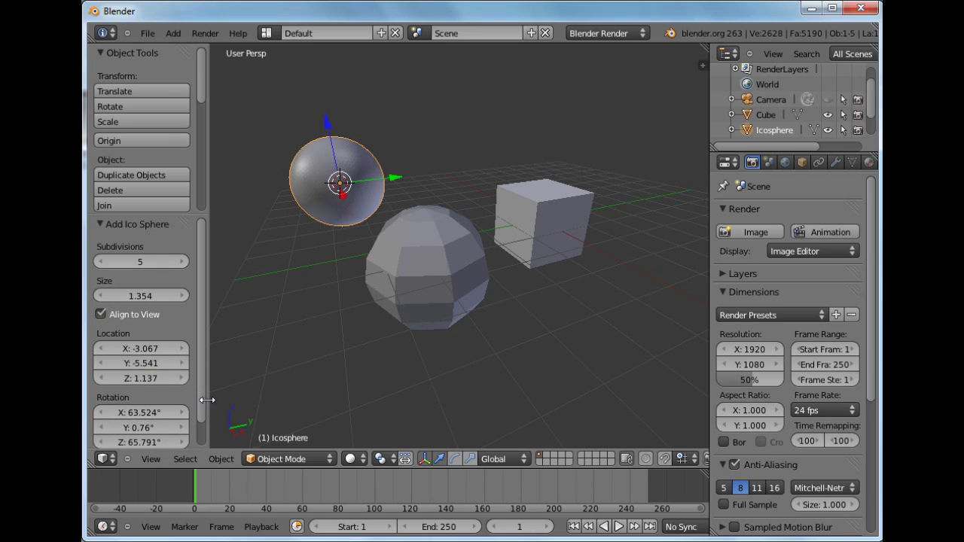
pyautogui.moveTo(204, 405); pyautogui.dragTo(202, 434)
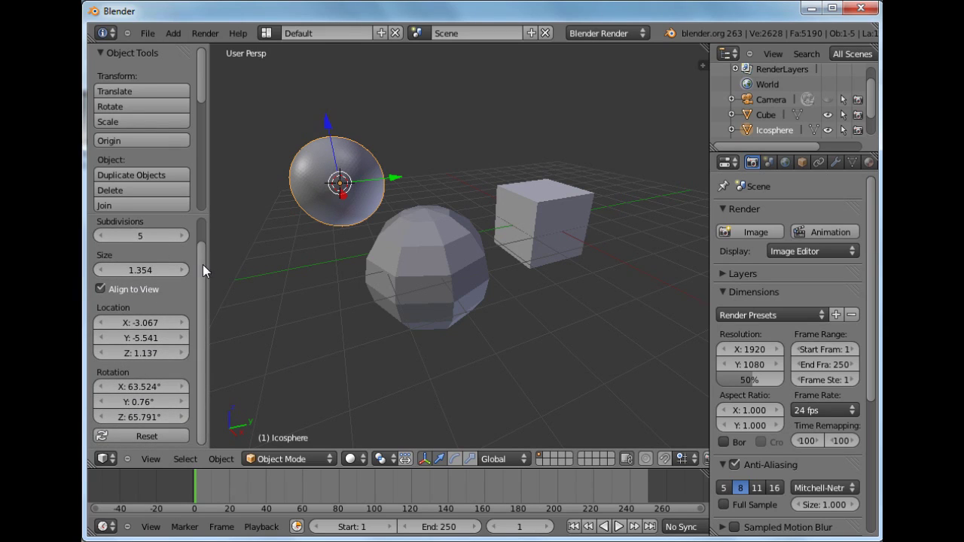
# Step: Reduce the icosphere to 2 subdivisions and move it about 0.472 down along Z
pyautogui.moveTo(203, 264); pyautogui.dragTo(202, 232)
pyautogui.moveTo(141, 261); pyautogui.dragTo(128, 262)
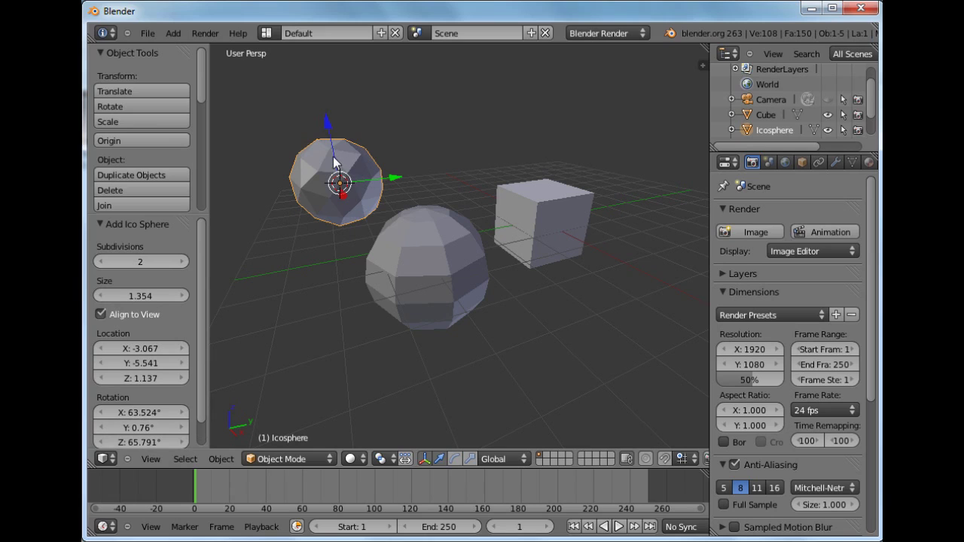
pyautogui.moveTo(334, 155); pyautogui.dragTo(338, 176)
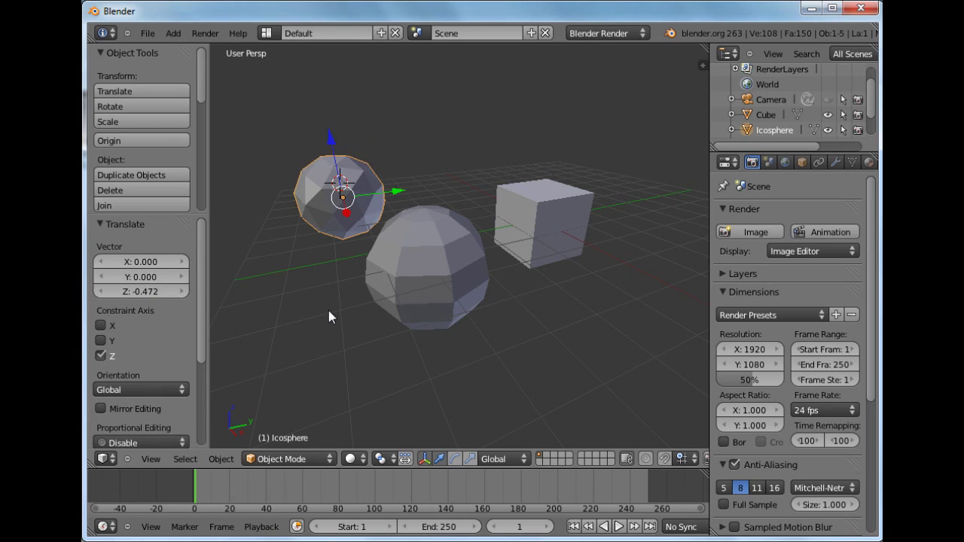
# Step: Place the 3D cursor behind the cube and add a cylinder mesh there, at about X -4.695, Y 1.364, Z 0.017
pyautogui.keyDown('shift'); pyautogui.moveTo(329, 310); pyautogui.dragTo(343, 332, button='middle'); pyautogui.keyUp('shift')
pyautogui.keyDown('shift'); pyautogui.moveTo(603, 232); pyautogui.dragTo(546, 272, button='middle'); pyautogui.keyUp('shift')
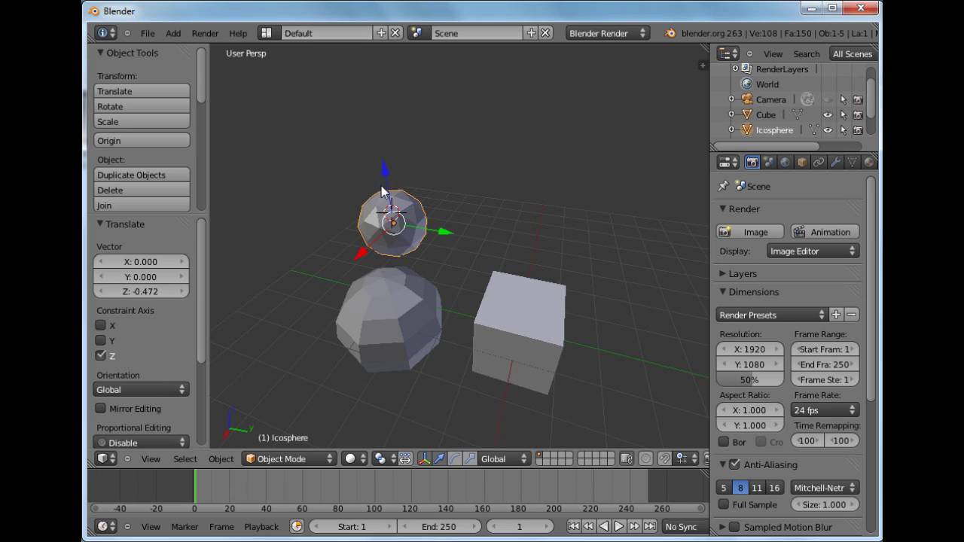
pyautogui.click(573, 244)
pyautogui.hotkey('shift', 'a')
pyautogui.moveTo(564, 249)
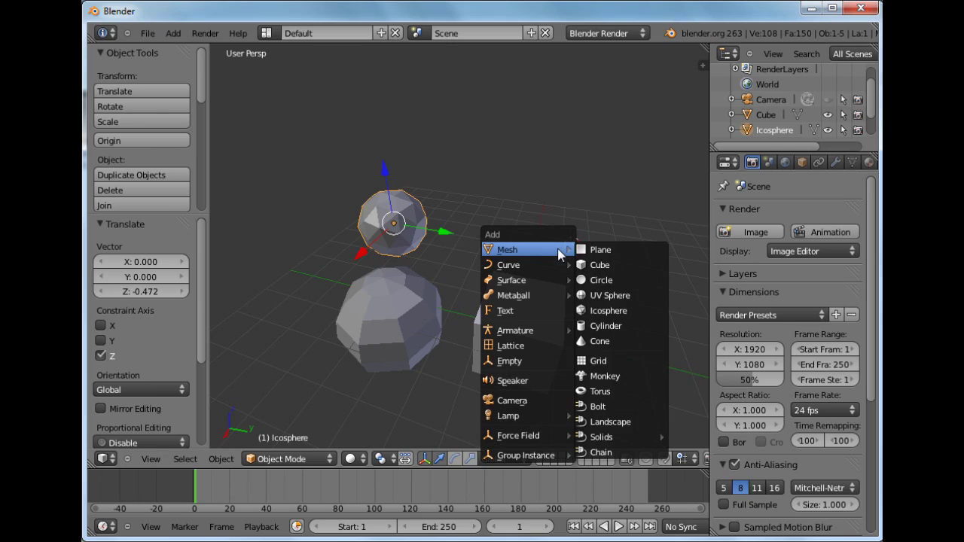
pyautogui.click(603, 326)
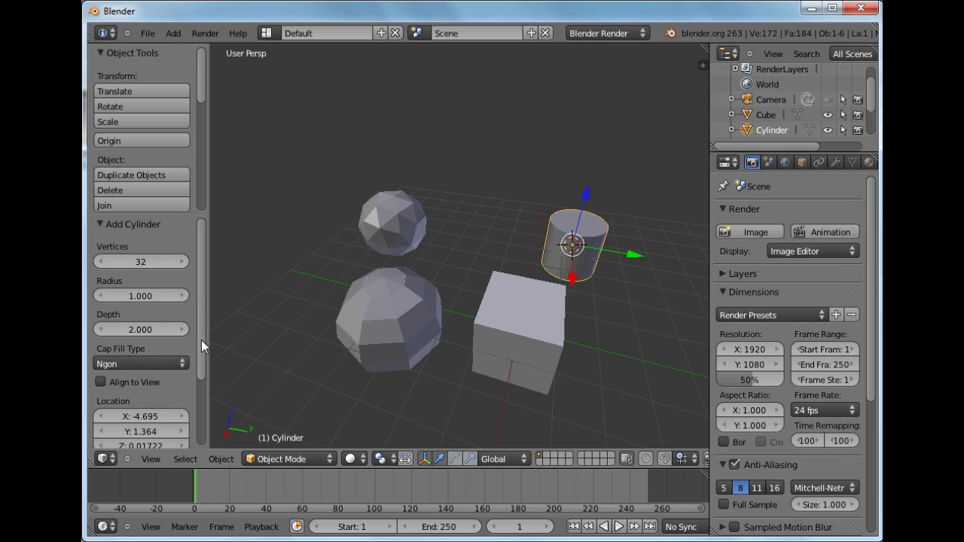
# Step: Try the Nothing cap fill type on the cylinder twice, switching back to Ngon each time
pyautogui.scroll(-3, 201, 340)
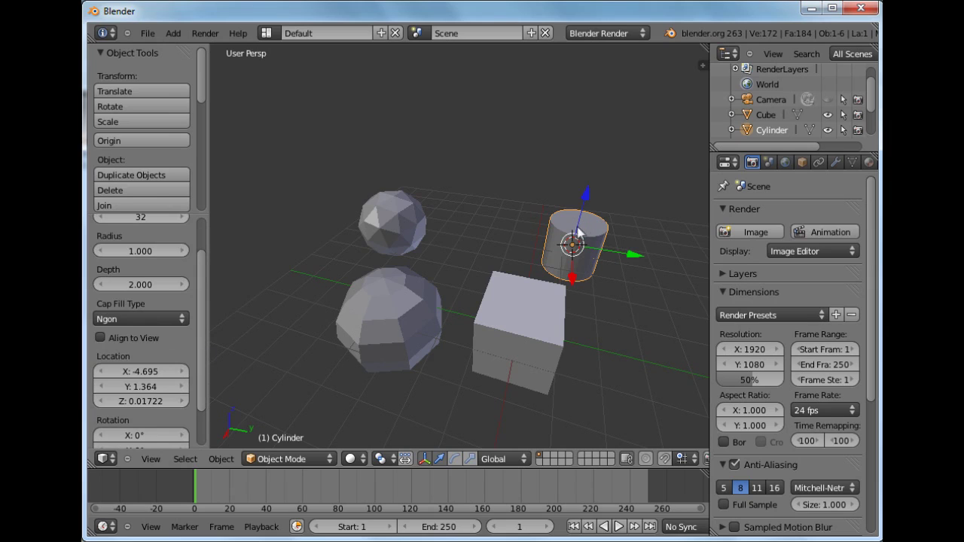
pyautogui.click(181, 319)
pyautogui.click(125, 305)
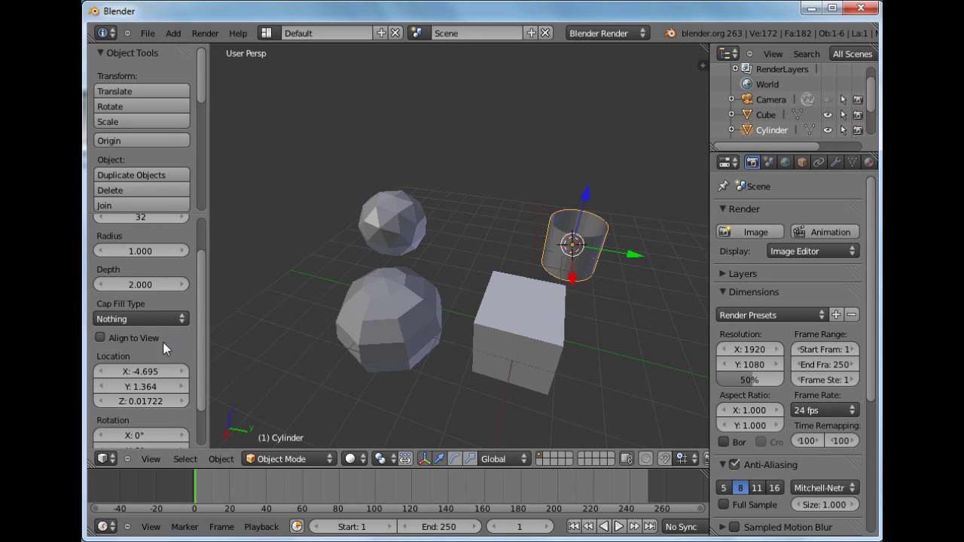
pyautogui.click(180, 317)
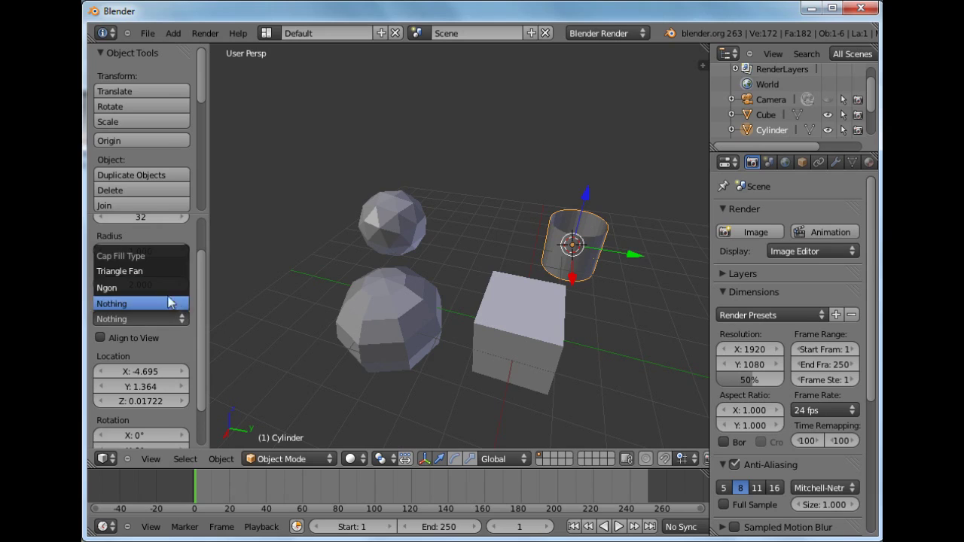
pyautogui.click(113, 288)
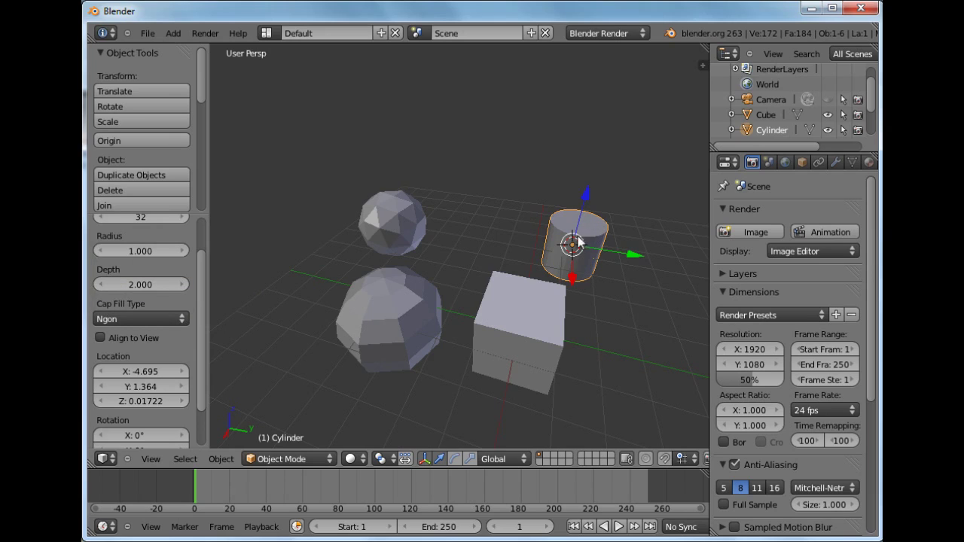
pyautogui.click(181, 318)
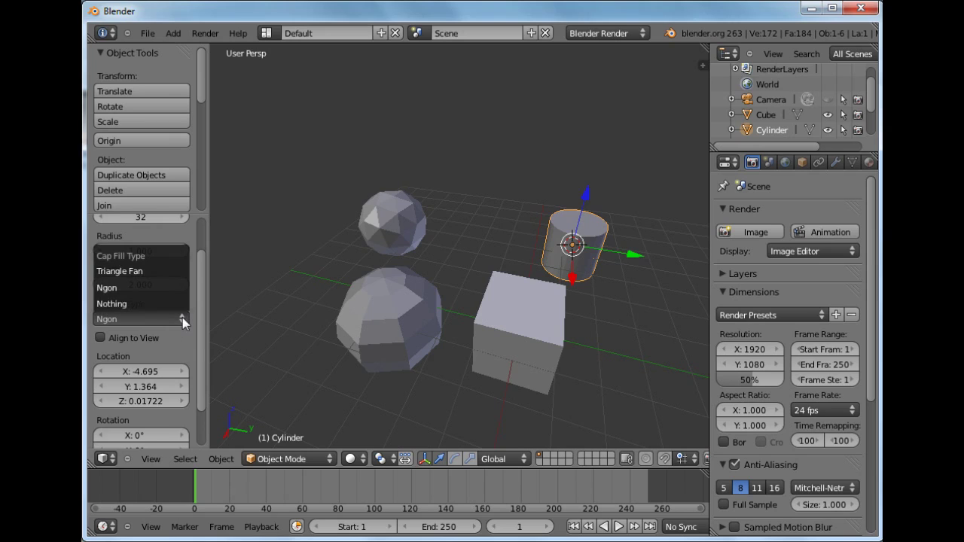
pyautogui.click(118, 303)
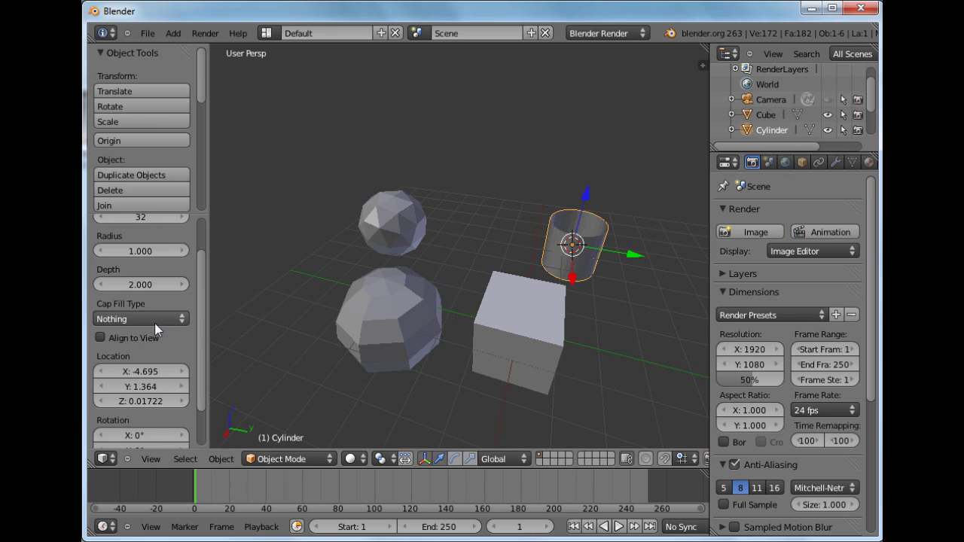
pyautogui.moveTo(200, 334); pyautogui.dragTo(201, 308)
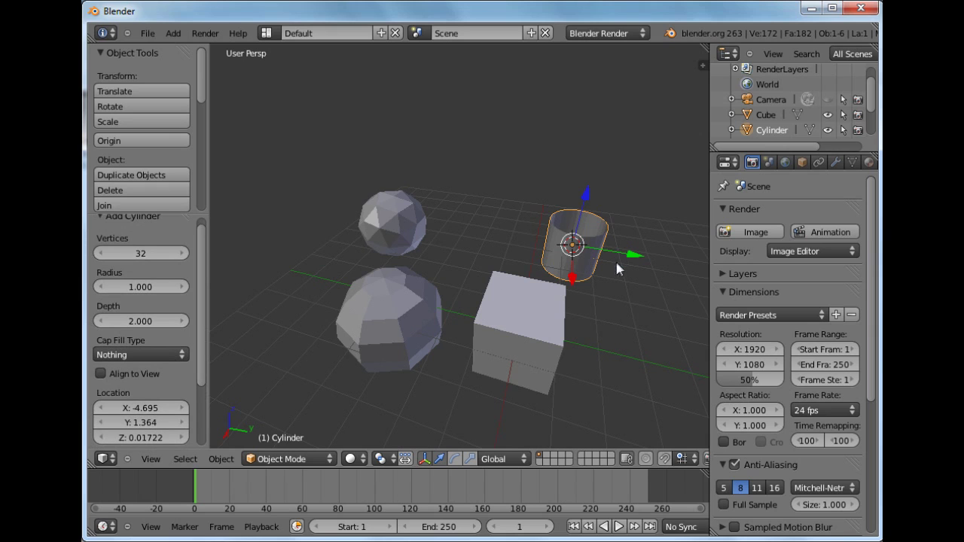
pyautogui.moveTo(587, 276); pyautogui.dragTo(458, 261, button='middle')
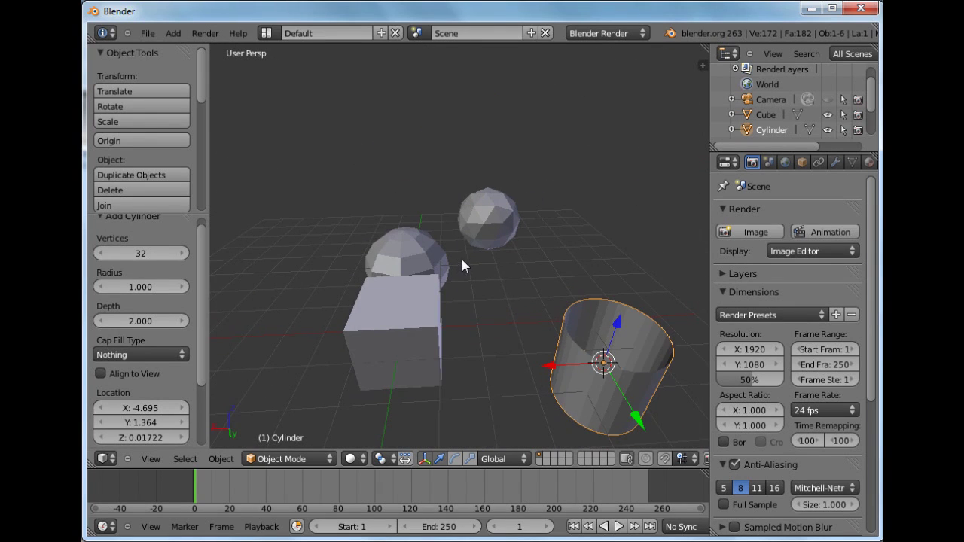
pyautogui.click(180, 354)
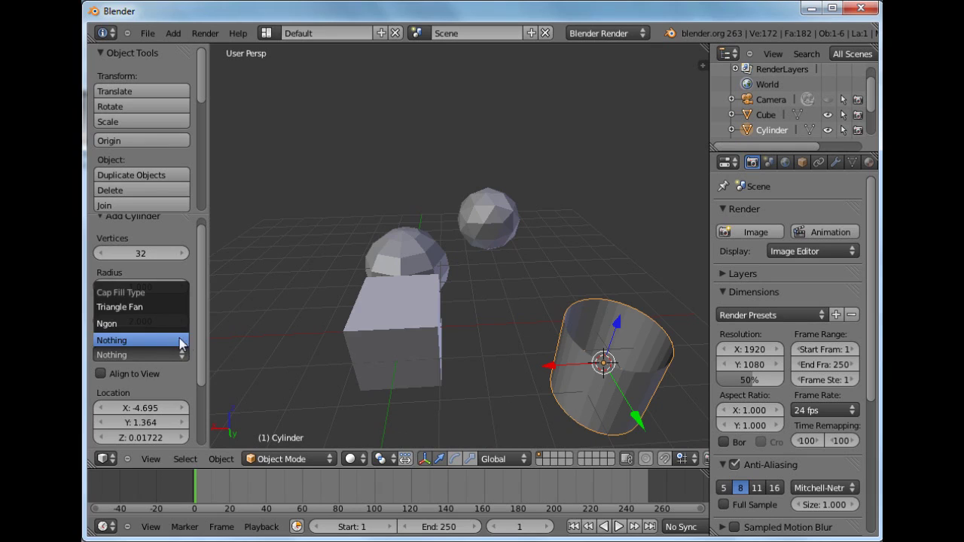
pyautogui.click(132, 323)
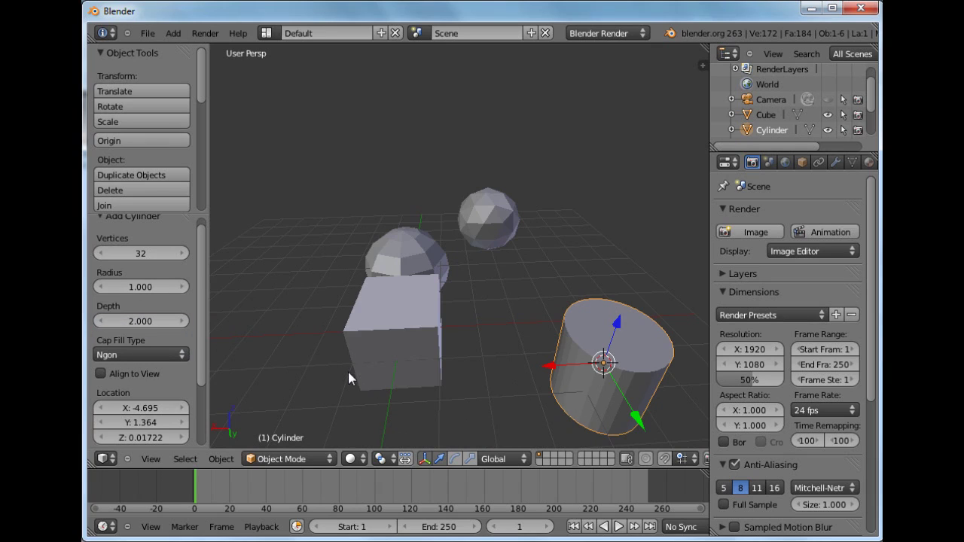
# Step: Place the 3D cursor in the empty space beside the UV sphere and add a cone at about X 2.164, Y -0.459, Z 2.769
pyautogui.click(294, 229)
pyautogui.hotkey('shift', 'a')
pyautogui.moveTo(319, 263)
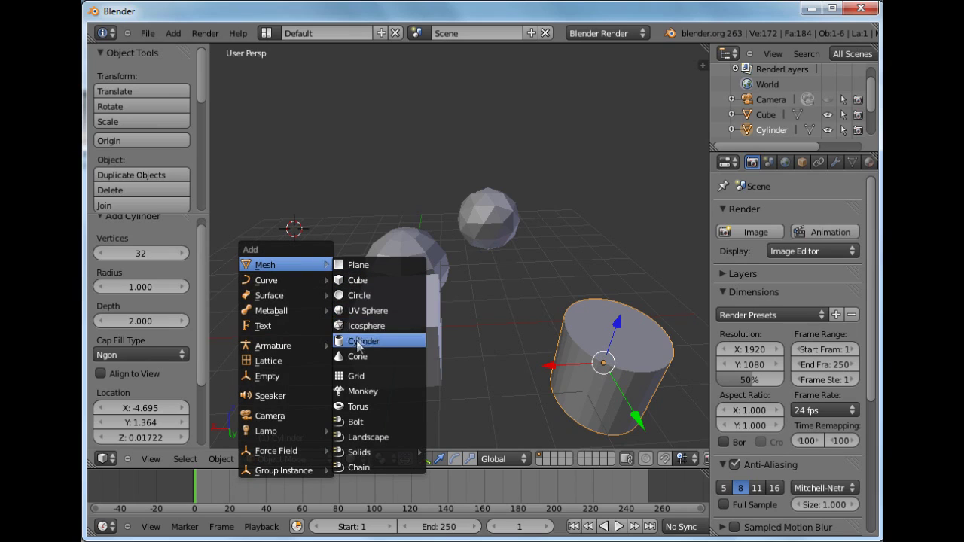
pyautogui.click(358, 355)
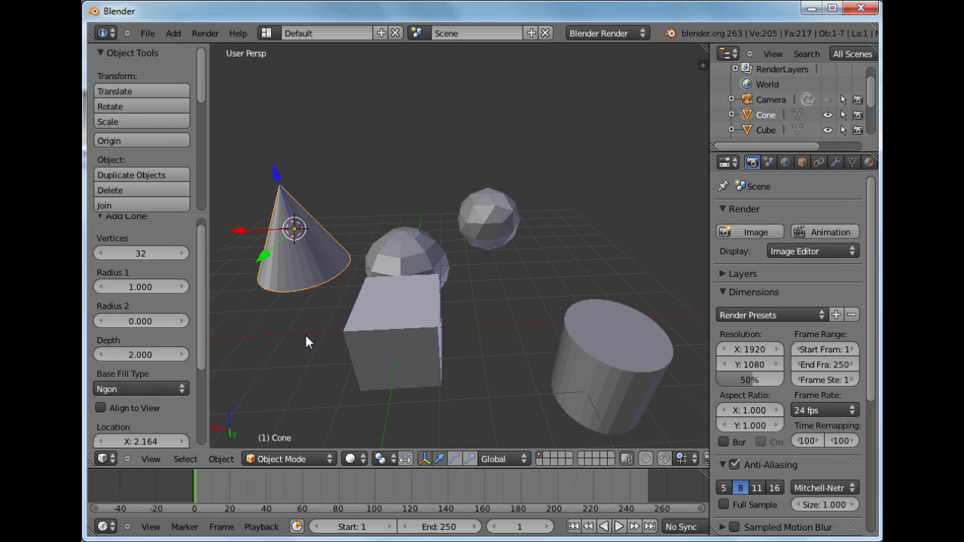
# Step: Try the Nothing base fill type on the cone, view its underside, and switch back to Ngon
pyautogui.moveTo(306, 341); pyautogui.dragTo(375, 317, button='middle')
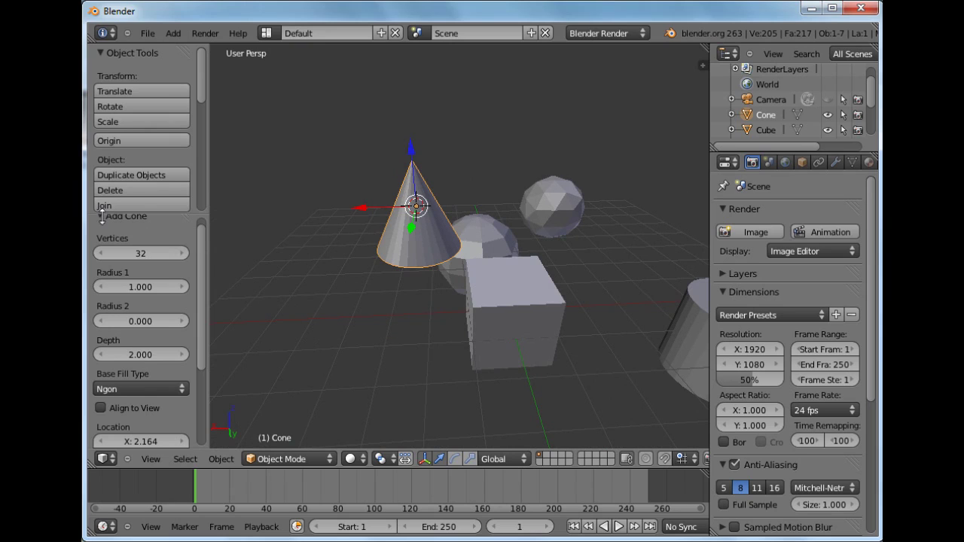
pyautogui.moveTo(201, 241); pyautogui.dragTo(200, 232)
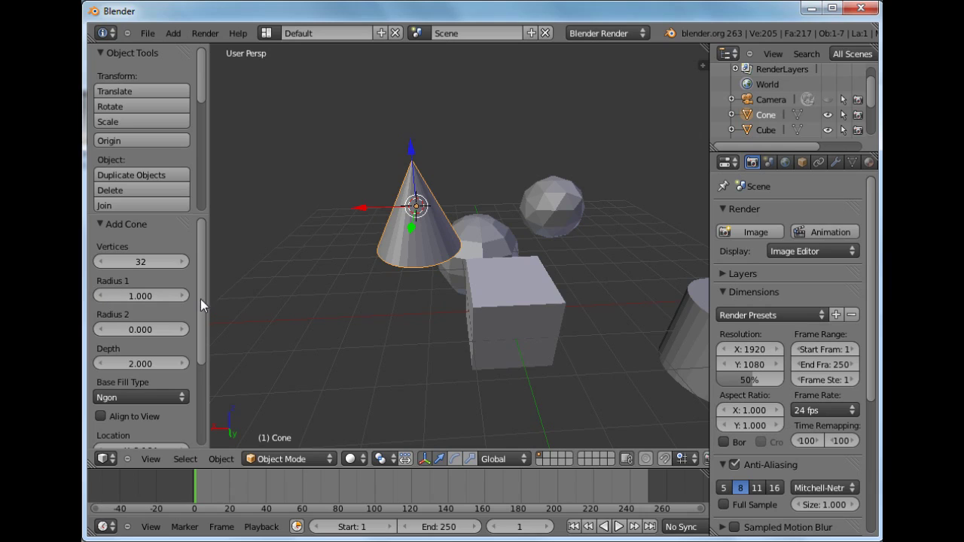
pyautogui.scroll(-2, 201, 299)
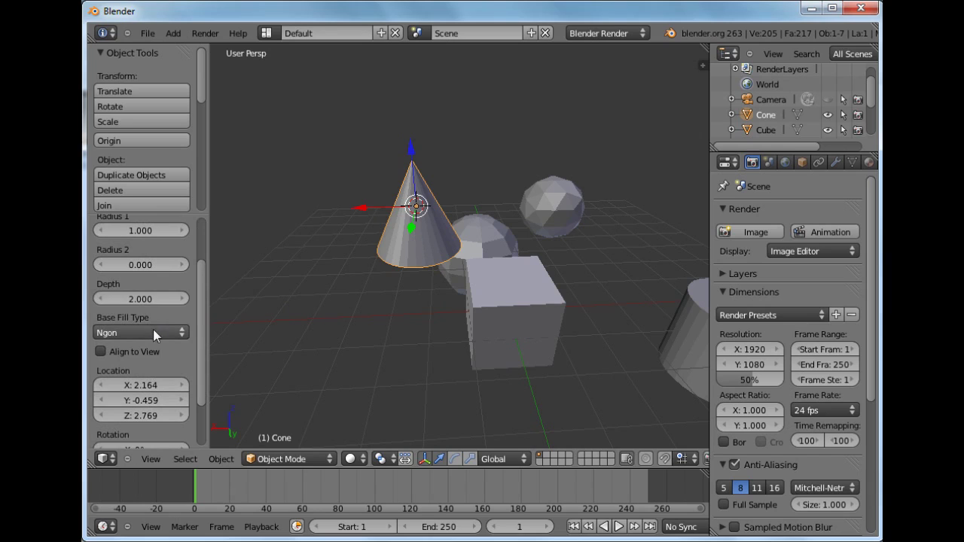
pyautogui.click(182, 331)
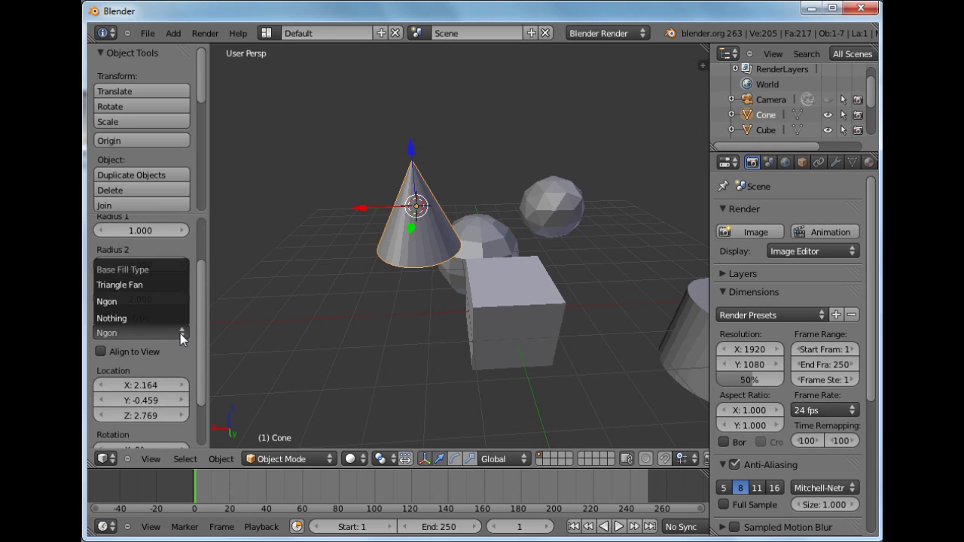
pyautogui.click(128, 319)
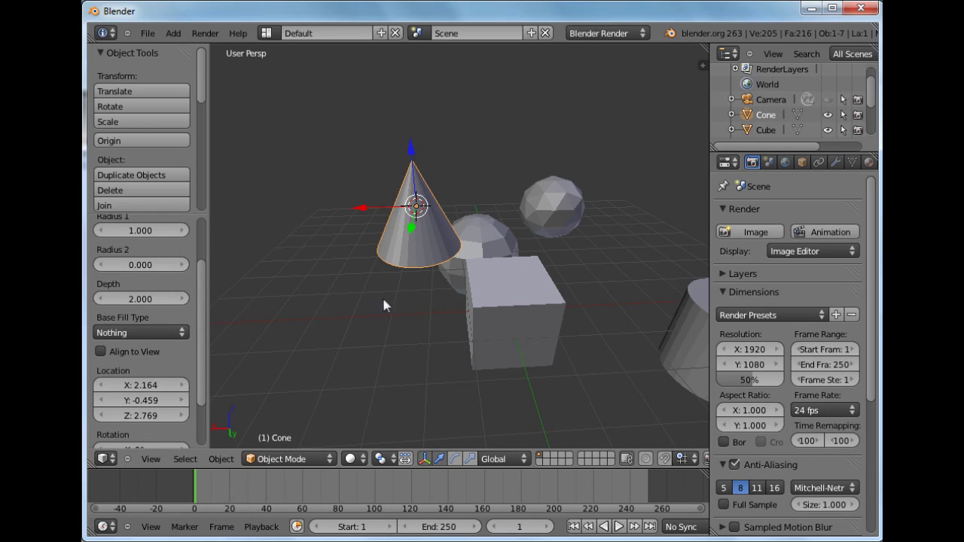
pyautogui.moveTo(397, 293); pyautogui.dragTo(513, 263, button='middle')
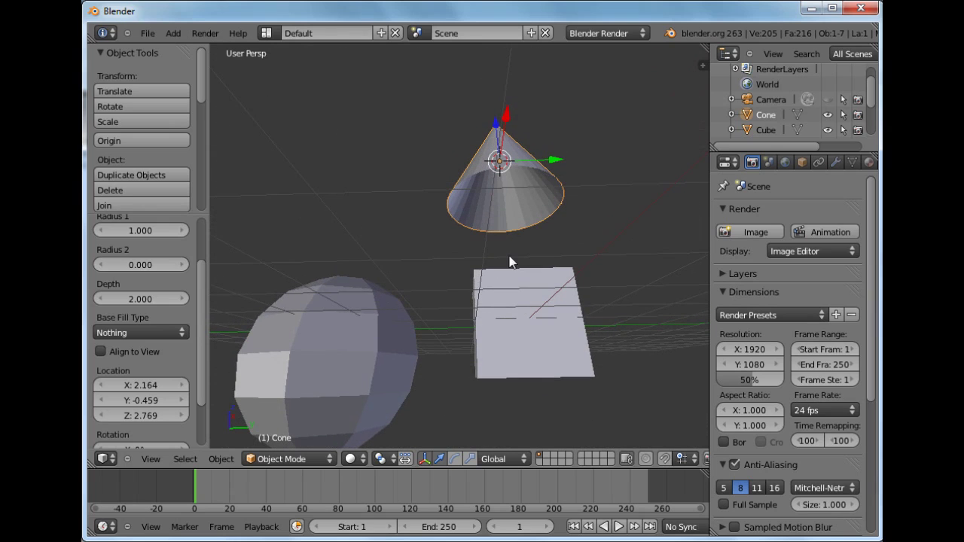
pyautogui.click(182, 334)
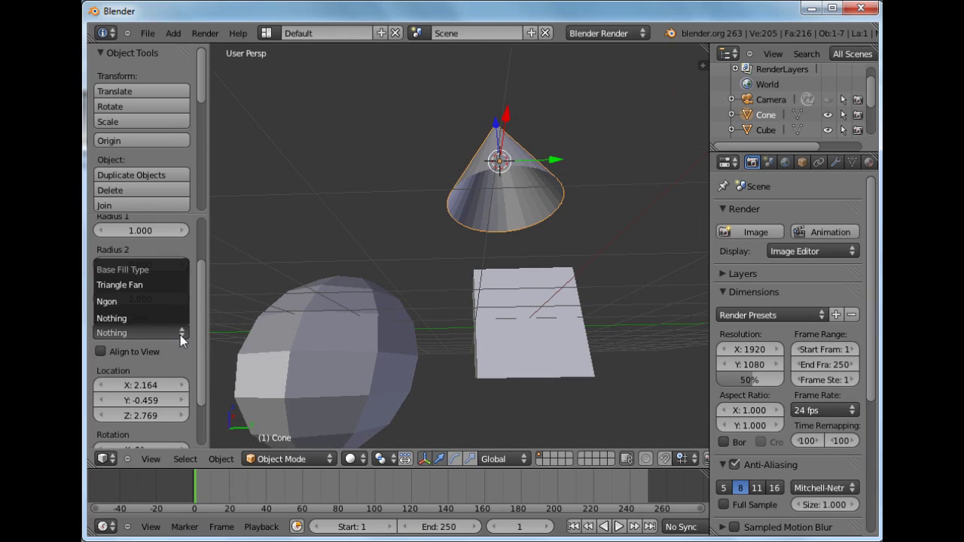
pyautogui.click(110, 303)
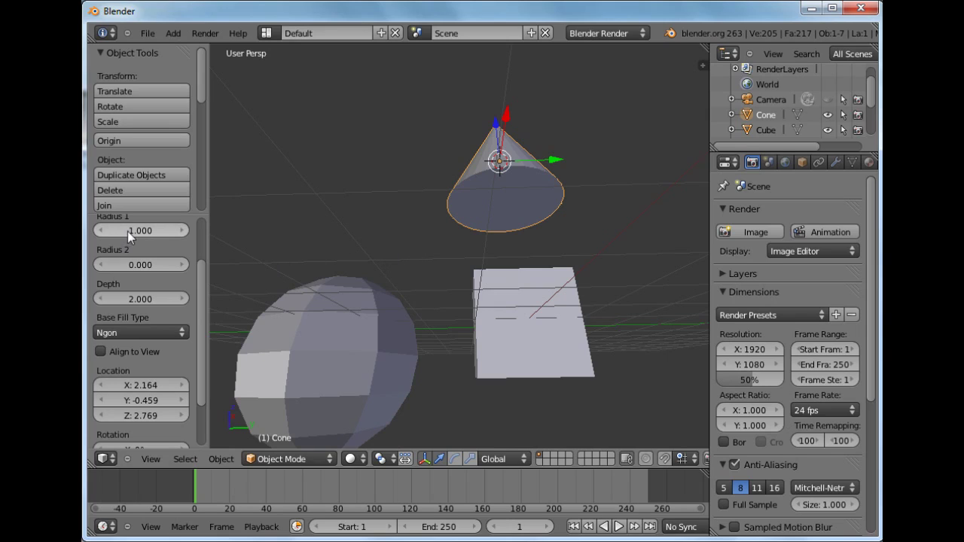
# Step: Set the cone's Radius 1 to about 1.141, Radius 2 to about 0.001 and depth to about 2.188
pyautogui.moveTo(127, 232); pyautogui.dragTo(151, 232)
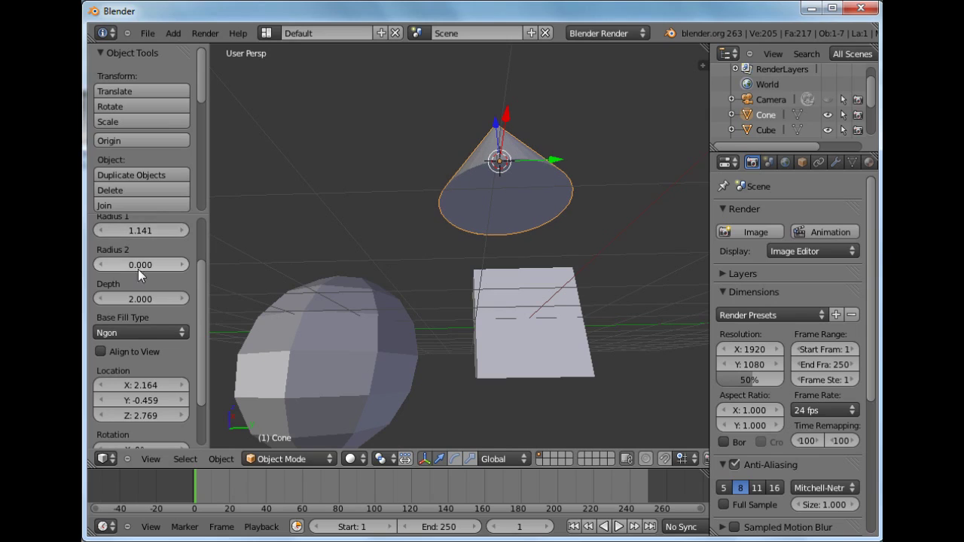
pyautogui.moveTo(134, 266); pyautogui.dragTo(159, 266)
pyautogui.moveTo(509, 210); pyautogui.dragTo(496, 249, button='middle')
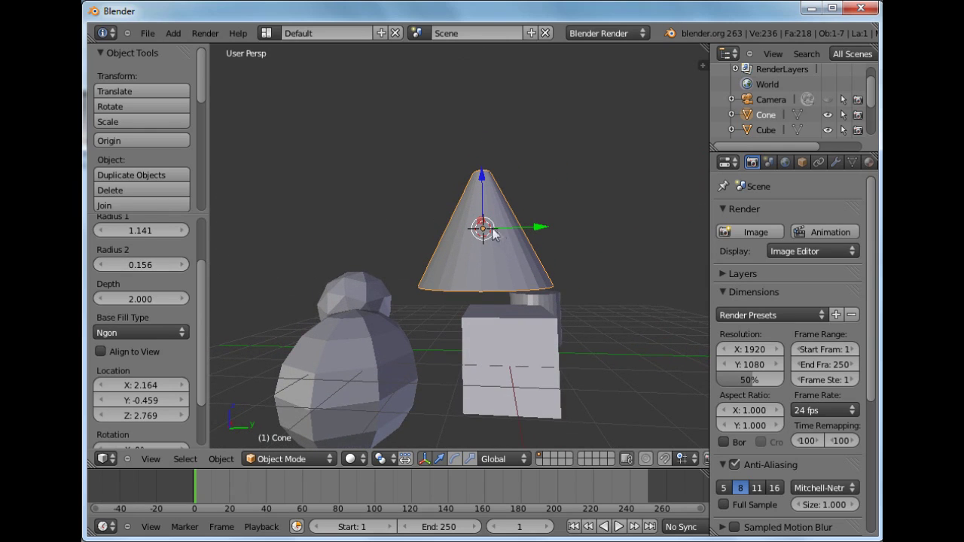
pyautogui.moveTo(131, 264)
pyautogui.mouseDown()
pyautogui.moveTo(160, 268)
pyautogui.moveTo(111, 266)
pyautogui.mouseUp()
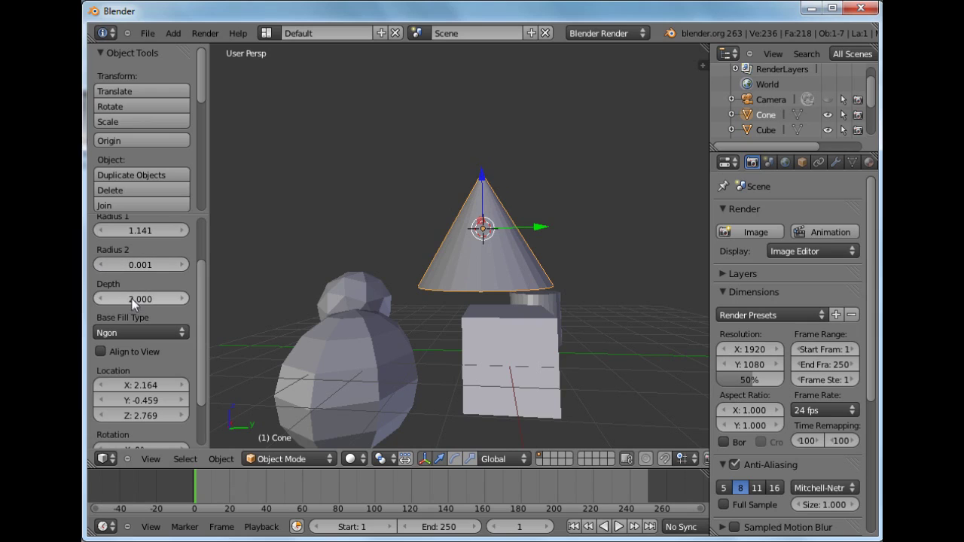
pyautogui.moveTo(126, 300); pyautogui.dragTo(152, 302)
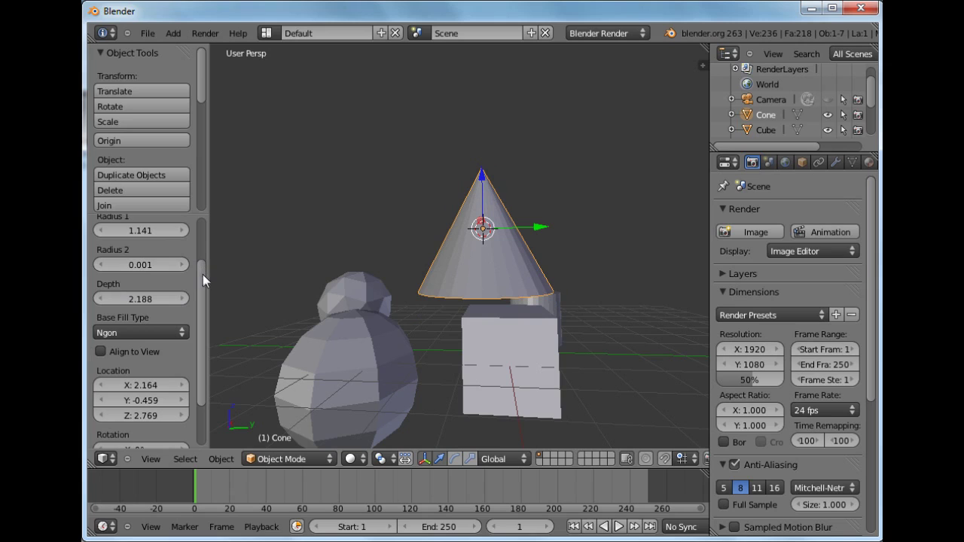
pyautogui.moveTo(201, 273); pyautogui.dragTo(207, 239)
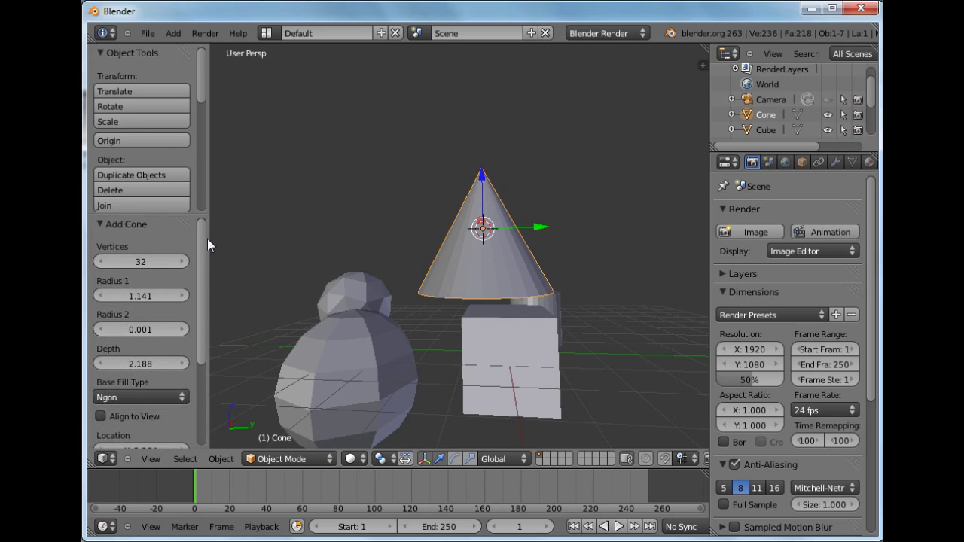
# Step: Place the 3D cursor in the empty space between the icosphere and cylinder and add a grid at about X 0.250, Y -2.881, Z 5.477
pyautogui.click(365, 201)
pyautogui.scroll(-2, 351, 204)
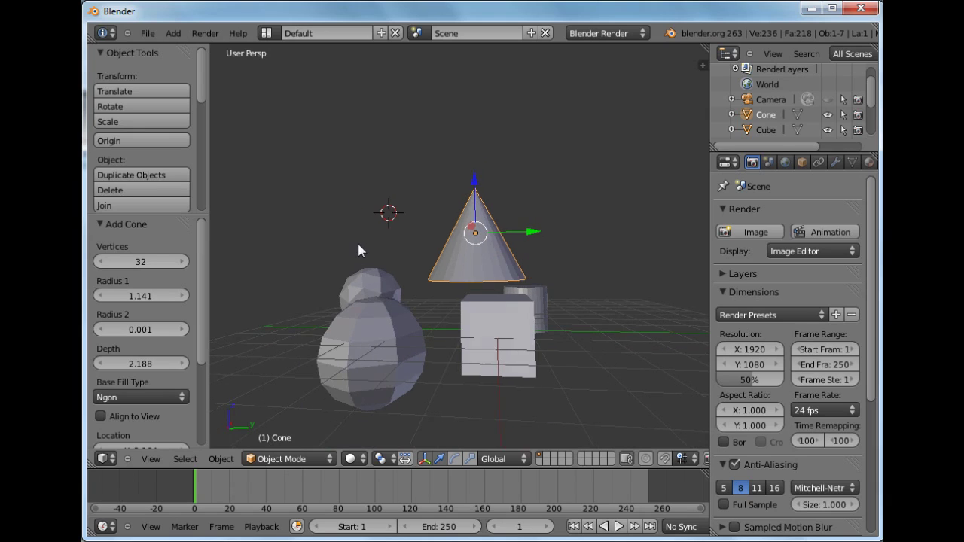
pyautogui.moveTo(357, 241); pyautogui.dragTo(396, 298, button='middle')
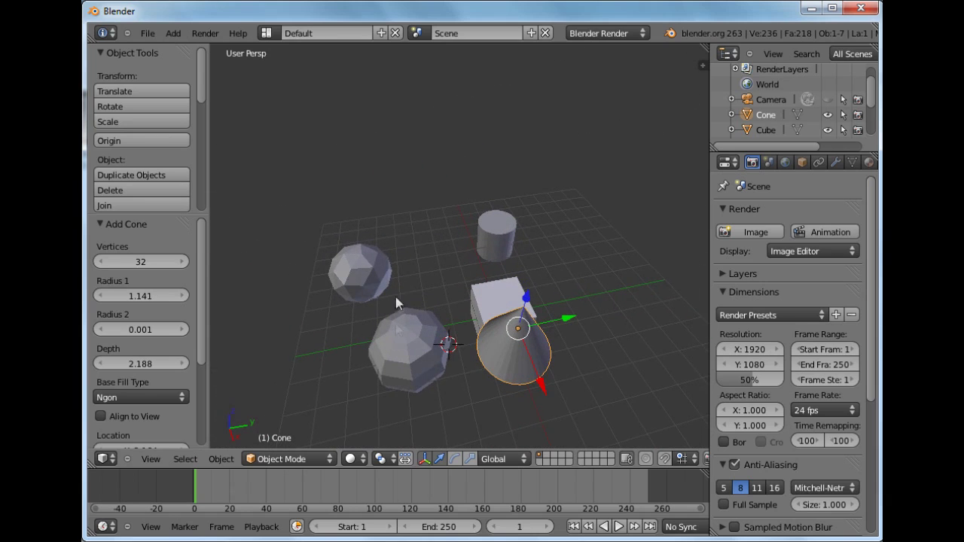
pyautogui.click(416, 229)
pyautogui.hotkey('shift', 'a')
pyautogui.moveTo(425, 232)
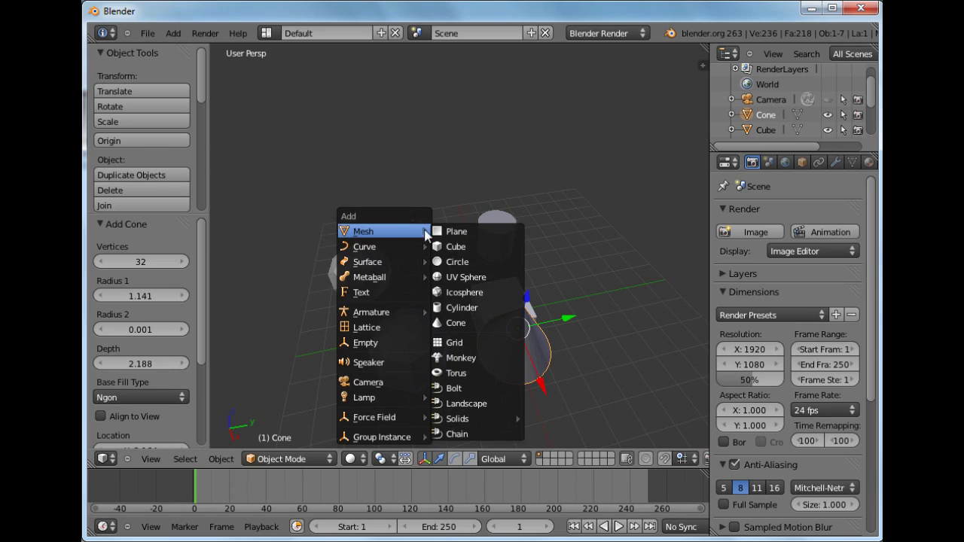
pyautogui.click(454, 344)
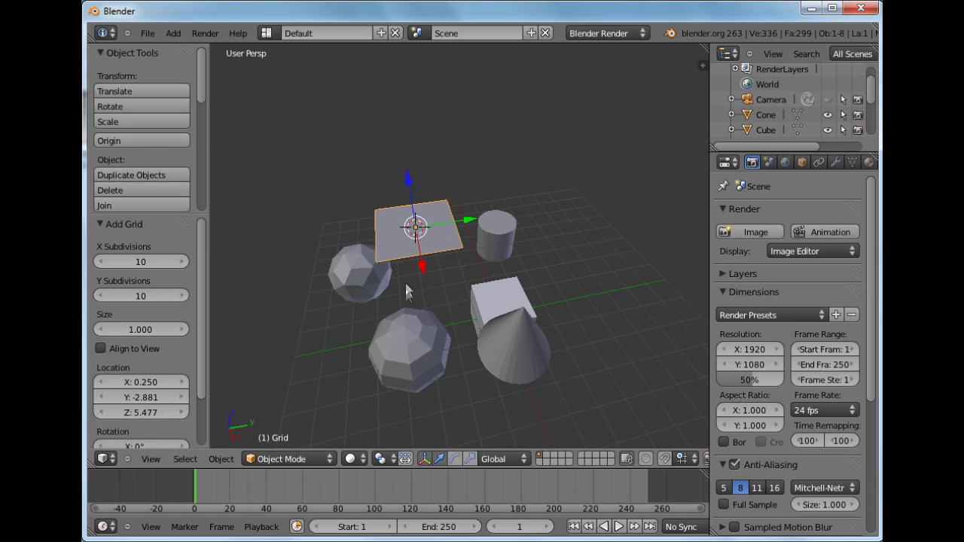
pyautogui.moveTo(407, 292); pyautogui.dragTo(400, 327, button='middle')
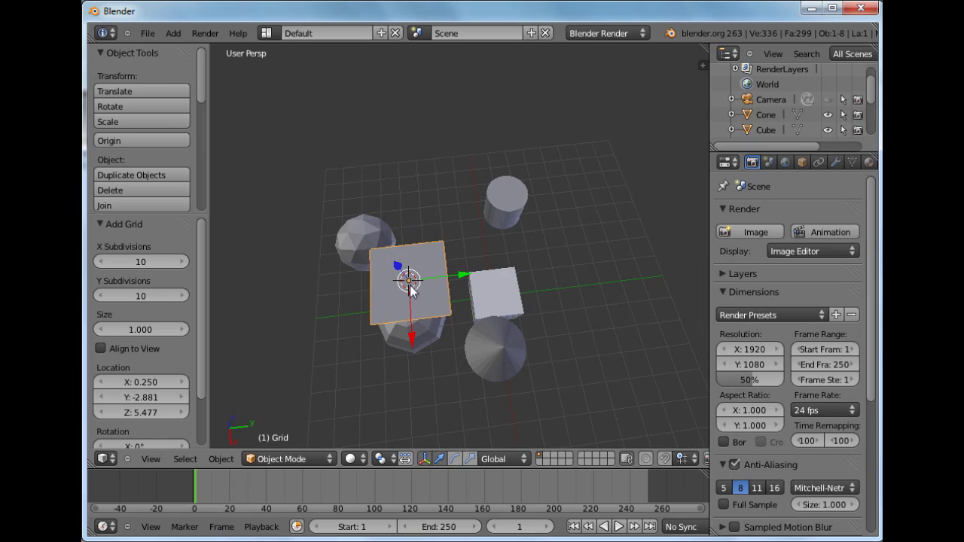
# Step: Try other X and Y subdivision counts on the grid, restore both to 10, and set its size to about 2.760
pyautogui.click(141, 262)
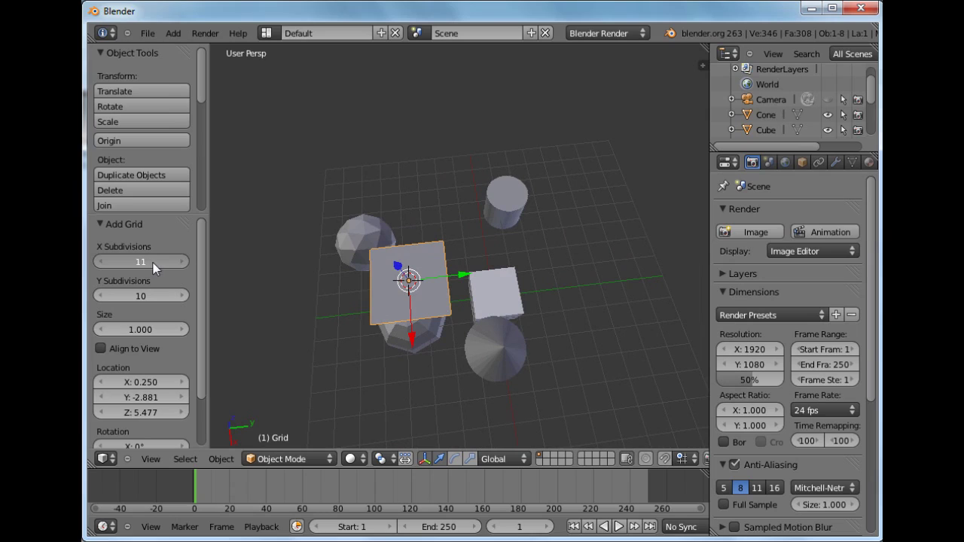
pyautogui.moveTo(153, 263)
pyautogui.mouseDown()
pyautogui.moveTo(170, 262)
pyautogui.moveTo(138, 261)
pyautogui.mouseUp()
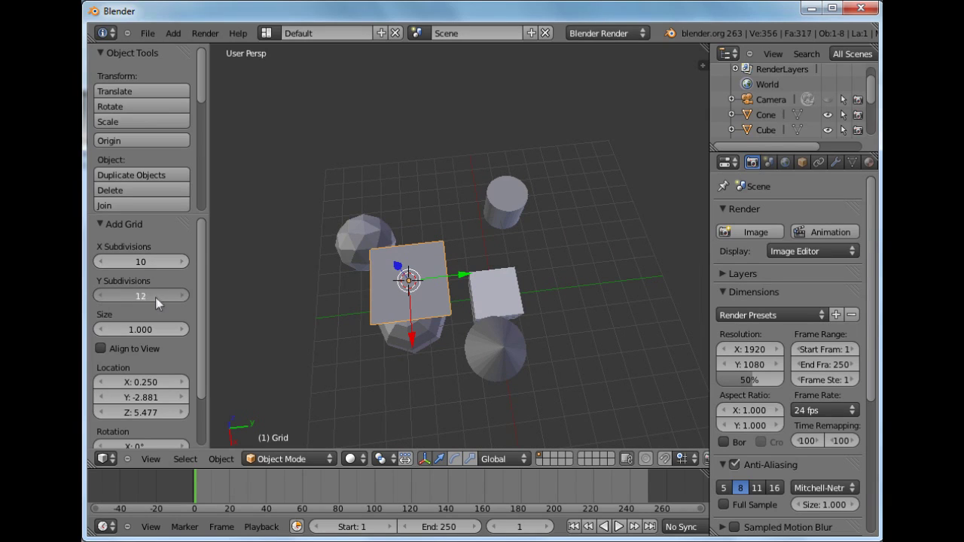
pyautogui.moveTo(155, 297); pyautogui.dragTo(147, 297)
pyautogui.click(139, 331)
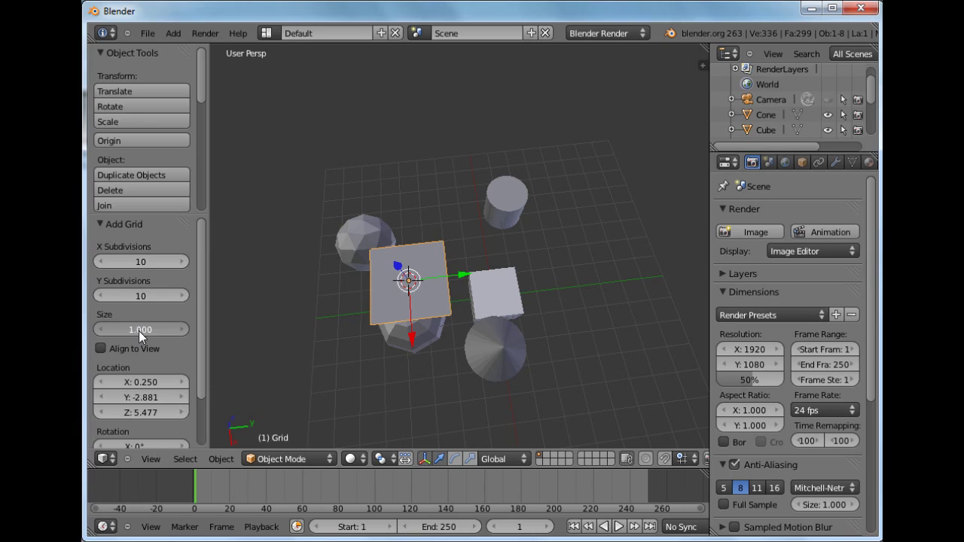
pyautogui.moveTo(139, 330)
pyautogui.mouseDown()
pyautogui.moveTo(152, 332)
pyautogui.moveTo(143, 328)
pyautogui.mouseUp()
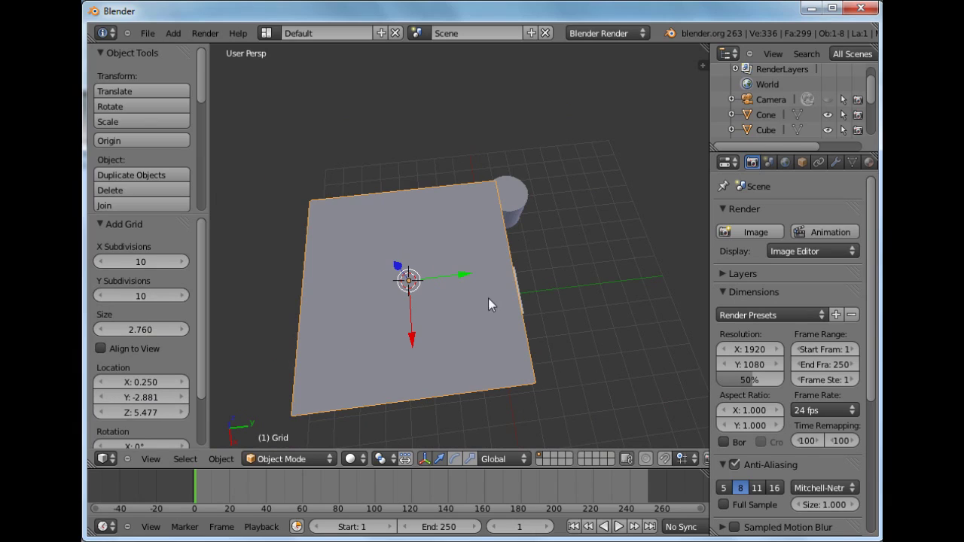
# Step: Inspect the grid's subdivisions in Edit Mode and return to Object Mode
pyautogui.click(301, 458)
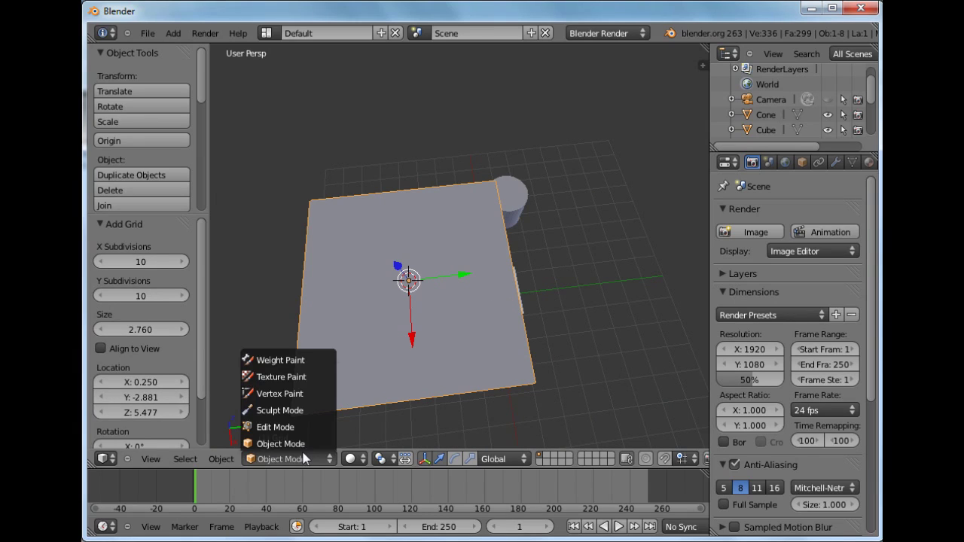
pyautogui.click(276, 427)
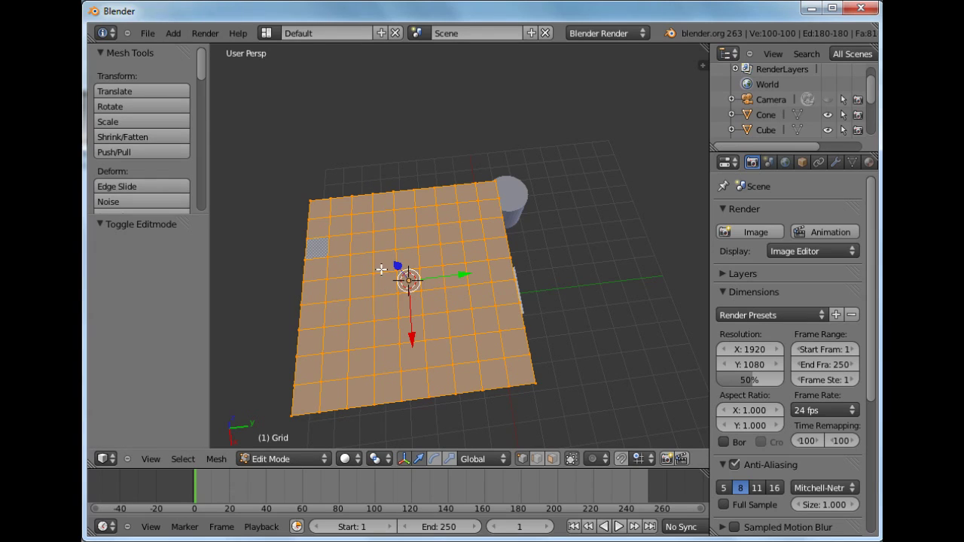
pyautogui.click(325, 460)
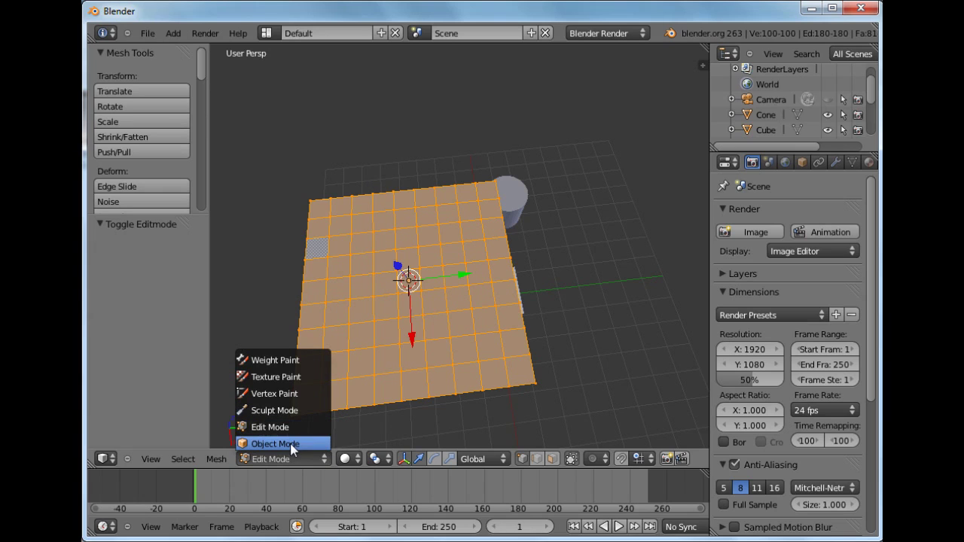
pyautogui.click(290, 444)
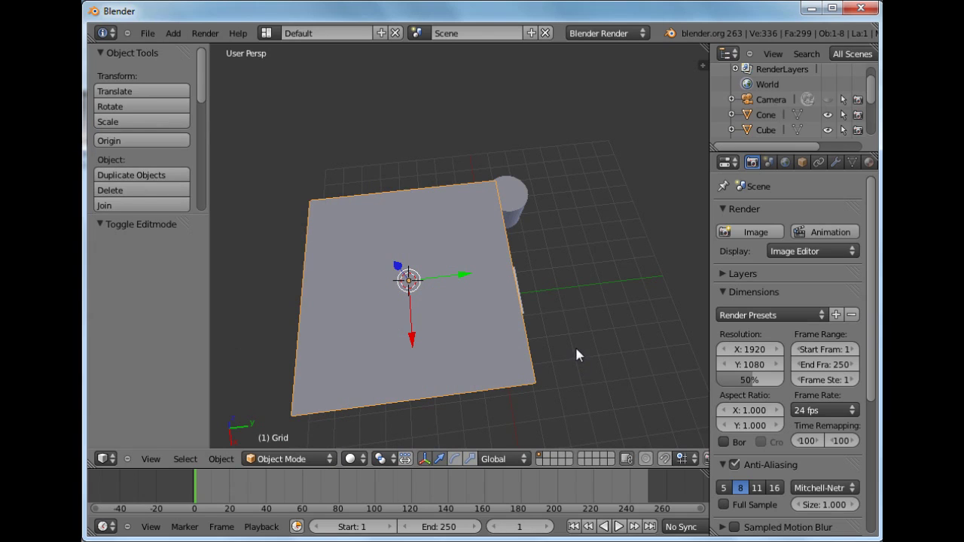
# Step: Select all visible mesh objects in the scene and delete them
pyautogui.moveTo(566, 370); pyautogui.dragTo(426, 287, button='middle')
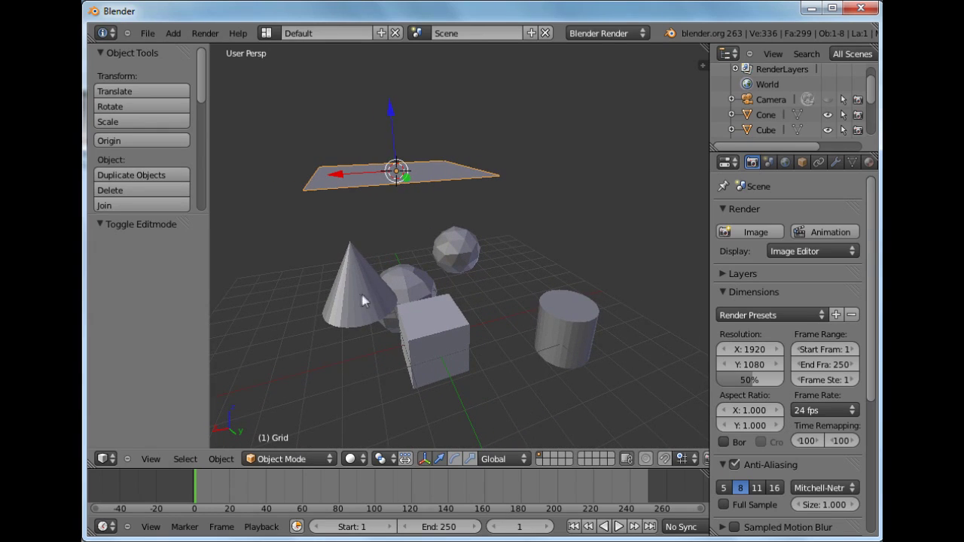
pyautogui.press('a')
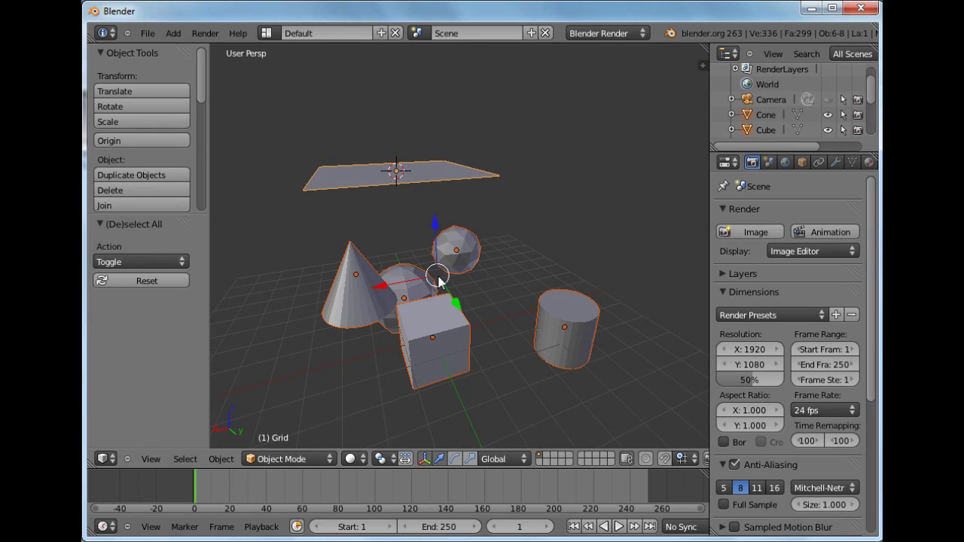
pyautogui.press('x')
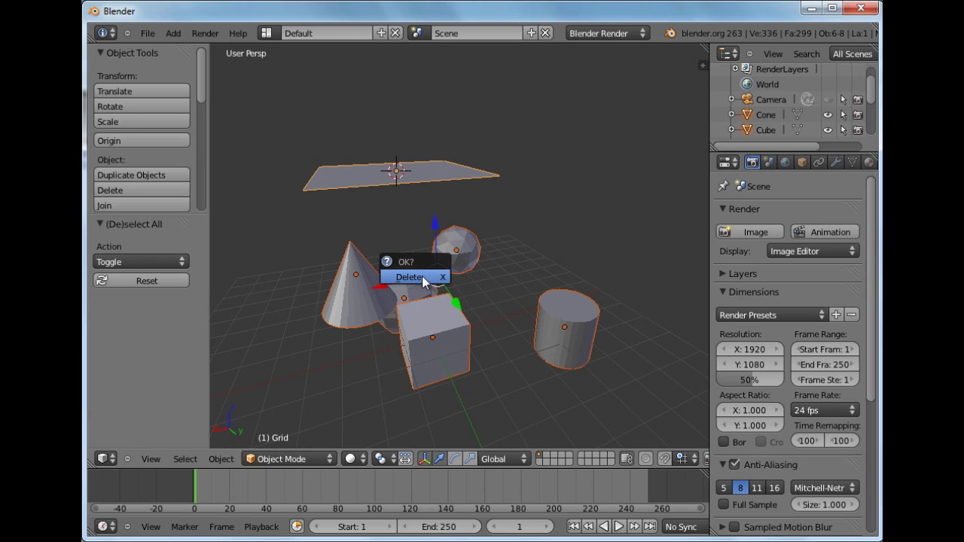
pyautogui.click(422, 275)
# Step: Switch to the front view, reset the 3D cursor to the scene origin, and add a monkey mesh there
pyautogui.press('KP_1')
pyautogui.hotkey('shift', 'c')
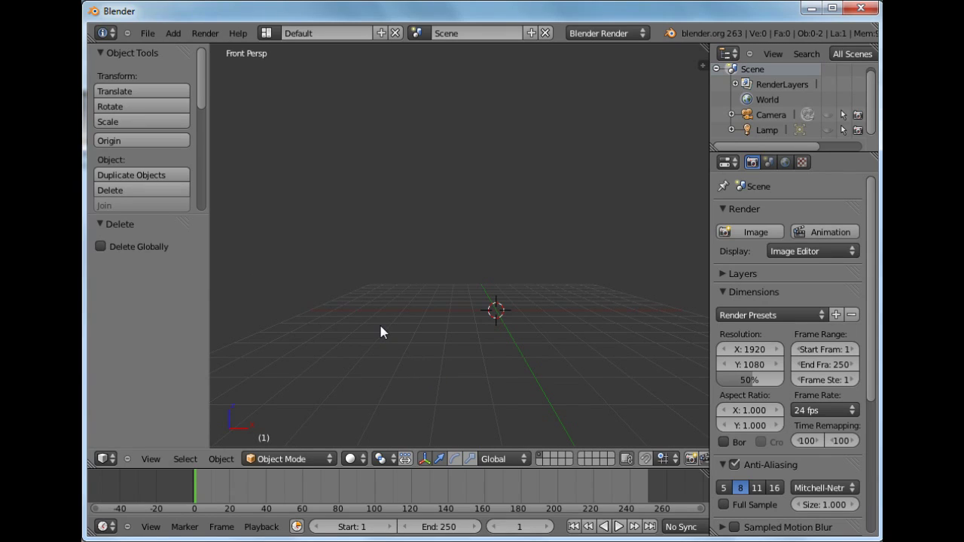
pyautogui.hotkey('shift', 'a')
pyautogui.moveTo(388, 315)
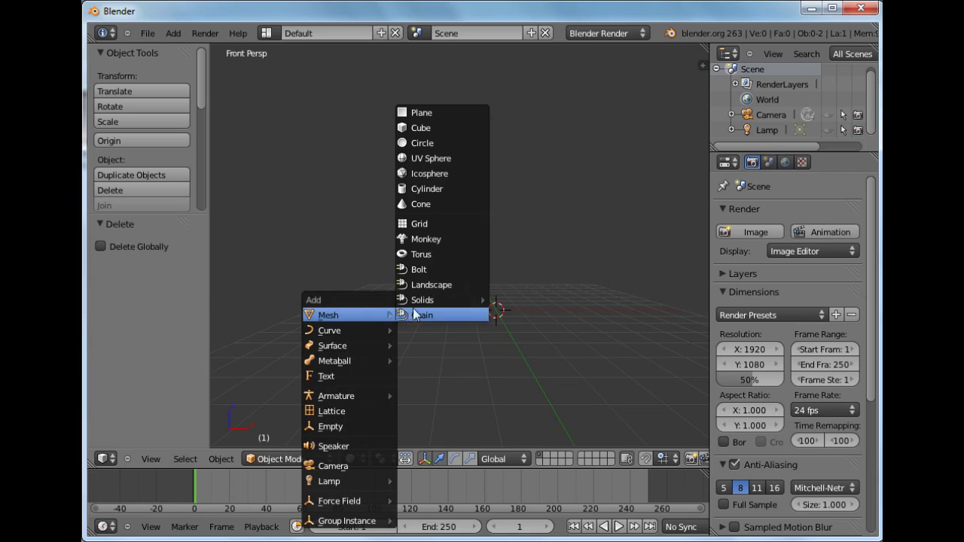
pyautogui.click(441, 240)
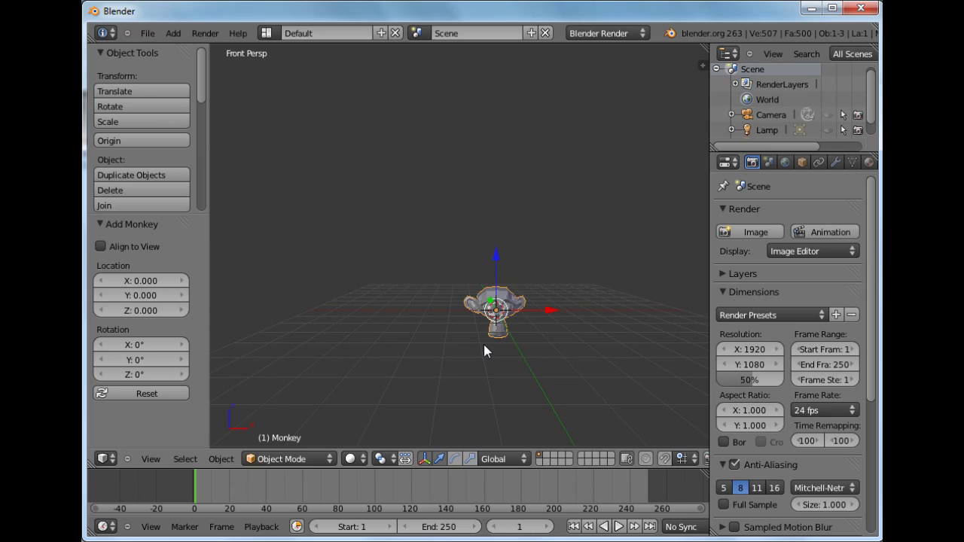
pyautogui.scroll(3, 483, 344)
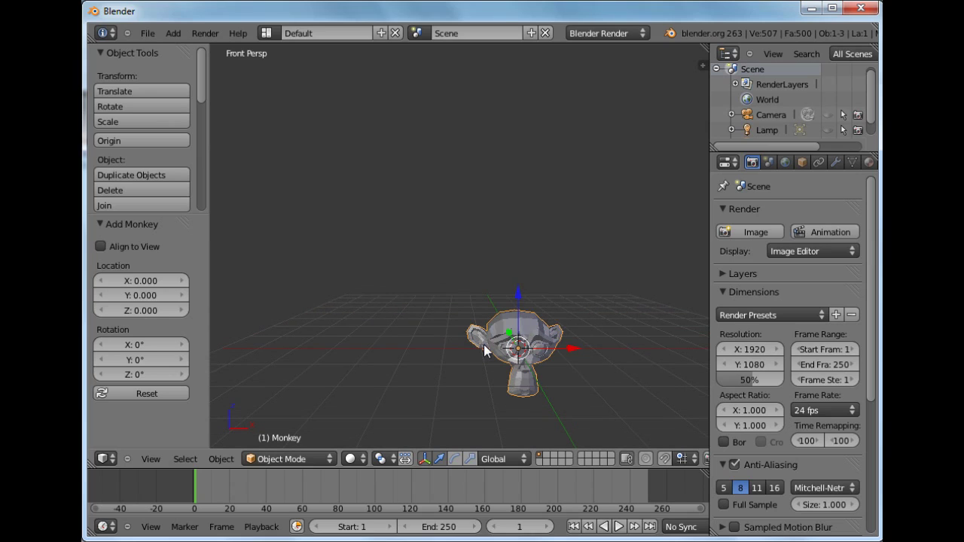
pyautogui.keyDown('shift'); pyautogui.moveTo(495, 369); pyautogui.dragTo(416, 267, button='middle'); pyautogui.keyUp('shift')
pyautogui.scroll(2, 416, 271)
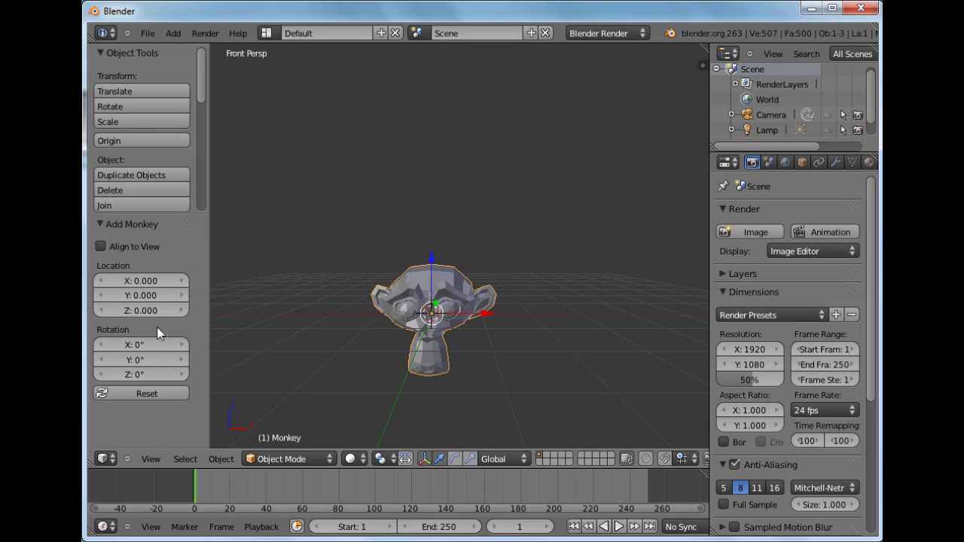
# Step: Place the 3D cursor beside the monkey and move the monkey about -0.045 along the Z axis
pyautogui.click(355, 333)
pyautogui.press('g')
pyautogui.press('z')
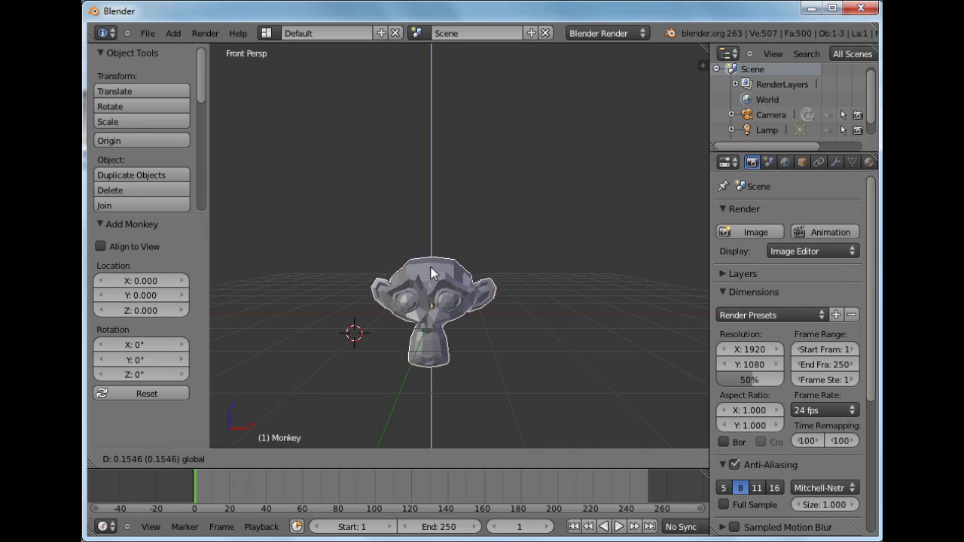
pyautogui.click(426, 278)
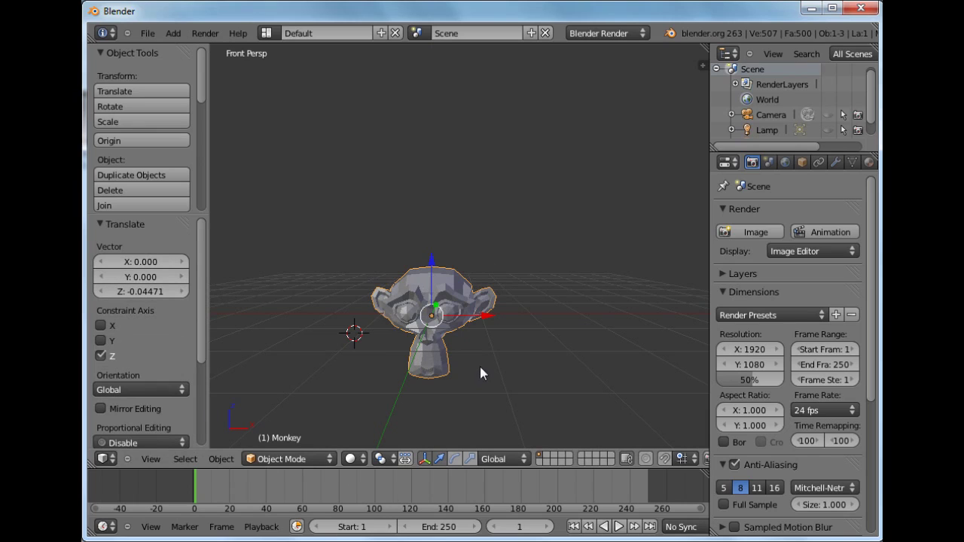
# Step: Place the 3D cursor above the monkey and add a torus at about X -0.82, Y 0, Z 2.36
pyautogui.click(390, 197)
pyautogui.hotkey('shift', 'a')
pyautogui.moveTo(412, 183)
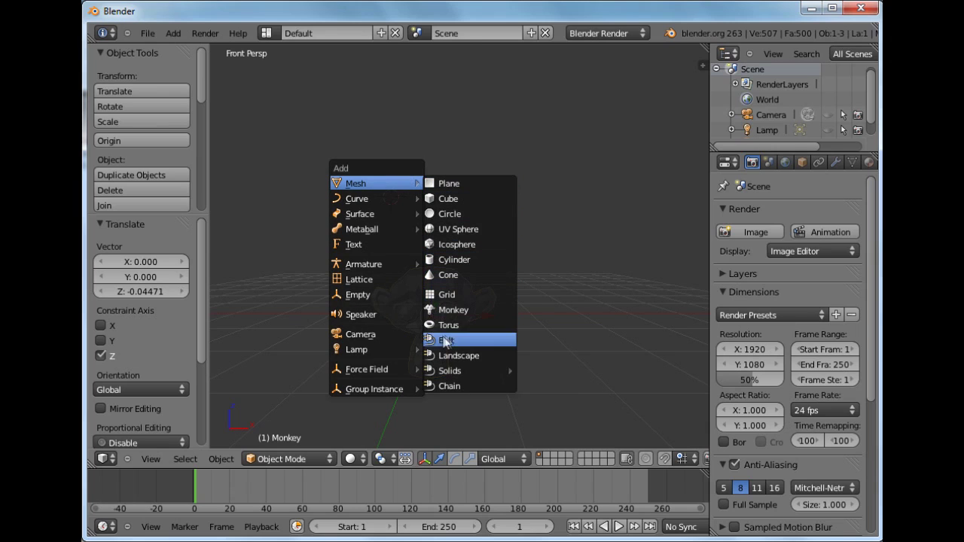
pyautogui.click(450, 327)
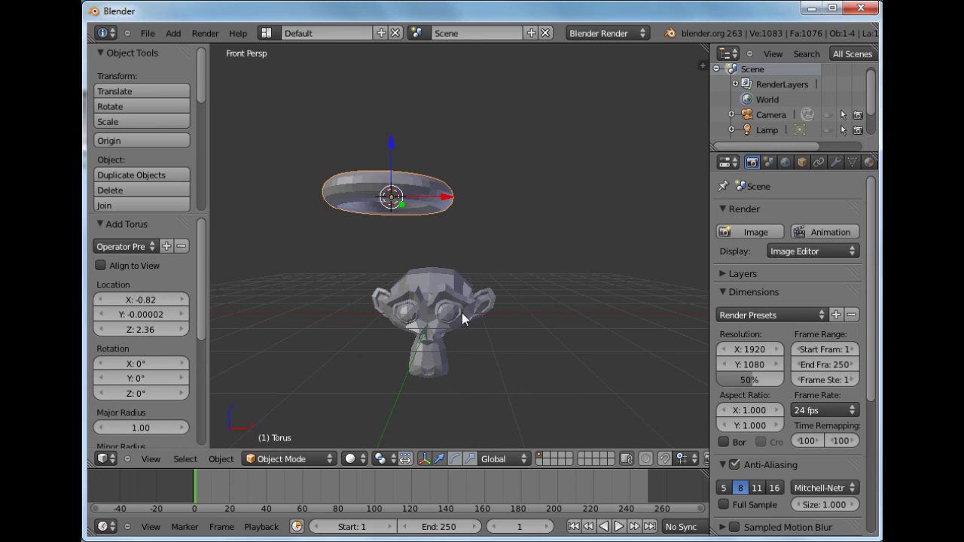
pyautogui.moveTo(413, 200); pyautogui.dragTo(357, 325, button='middle')
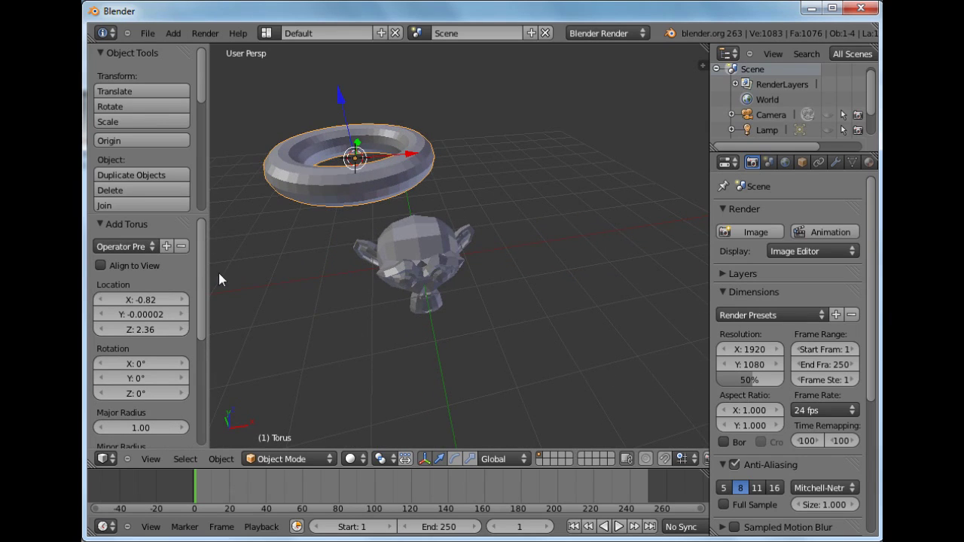
pyautogui.click(151, 247)
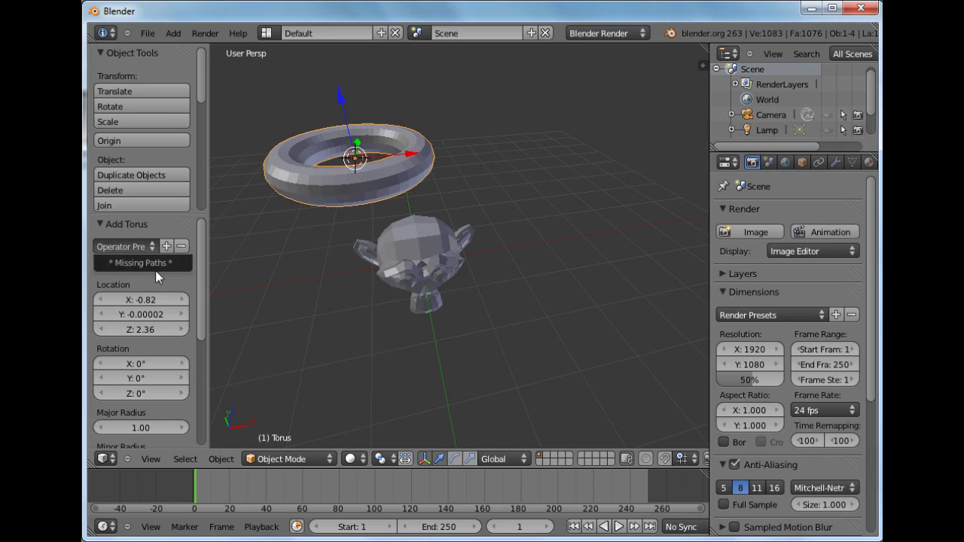
pyautogui.click(165, 247)
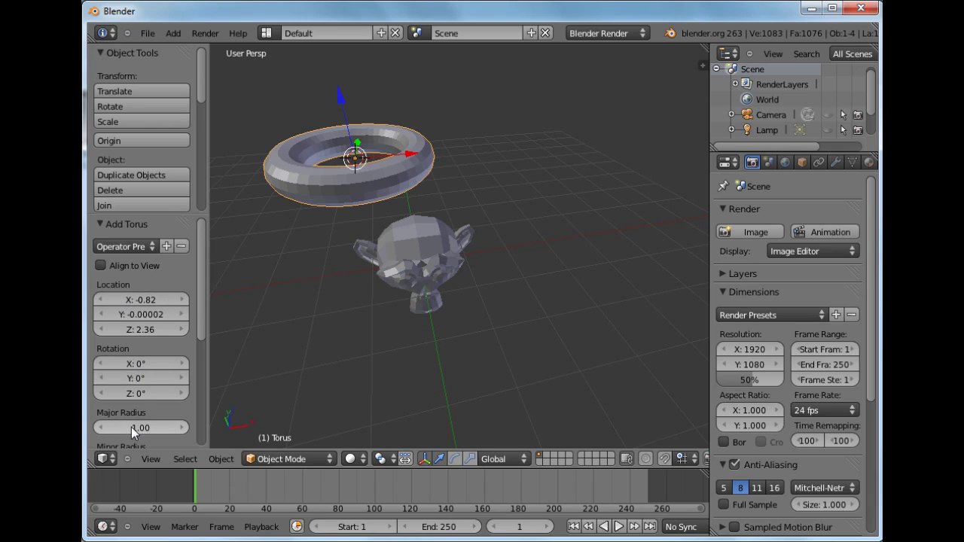
# Step: Set the torus's major radius to 0.99 and its minor radius to 0.38
pyautogui.moveTo(134, 428)
pyautogui.mouseDown()
pyautogui.moveTo(164, 427)
pyautogui.moveTo(111, 425)
pyautogui.moveTo(125, 427)
pyautogui.mouseUp()
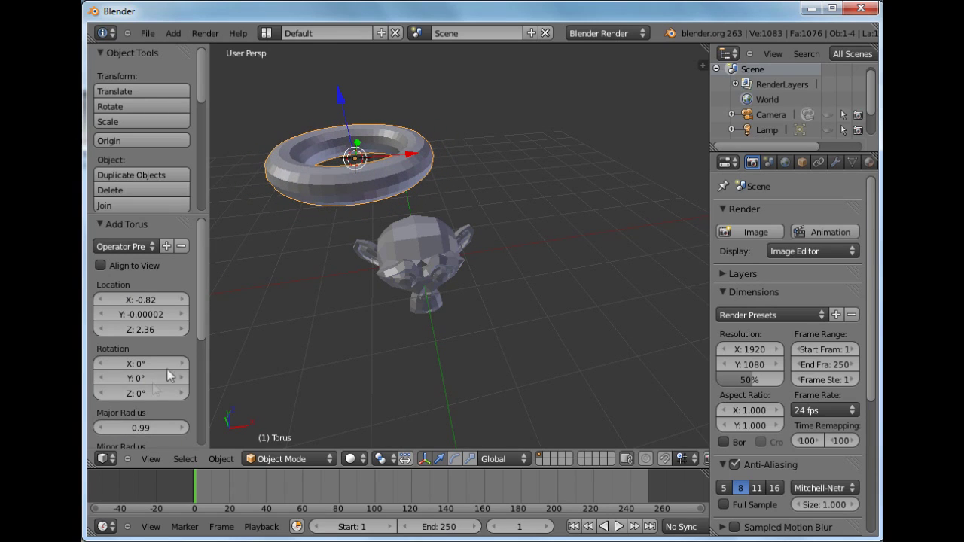
pyautogui.moveTo(202, 324); pyautogui.dragTo(201, 396)
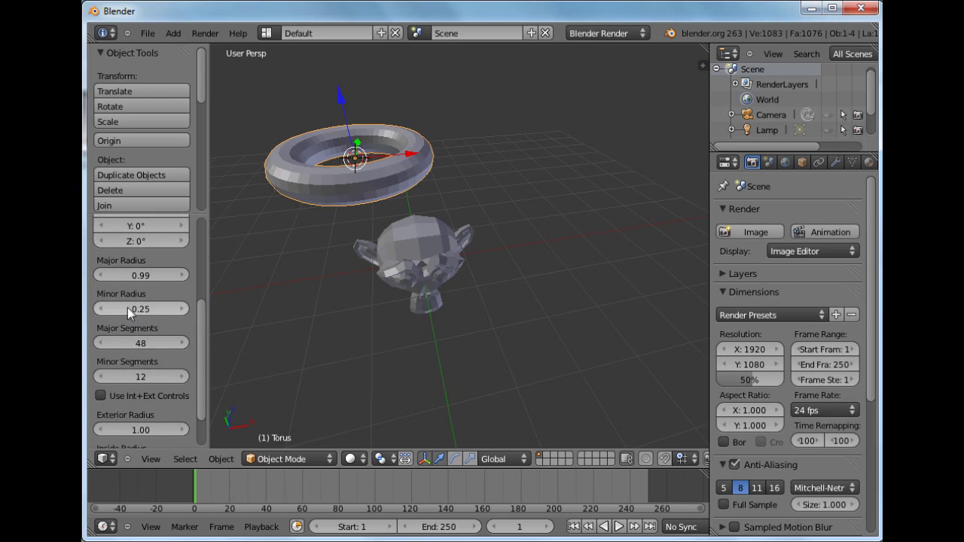
pyautogui.moveTo(123, 306); pyautogui.dragTo(144, 306)
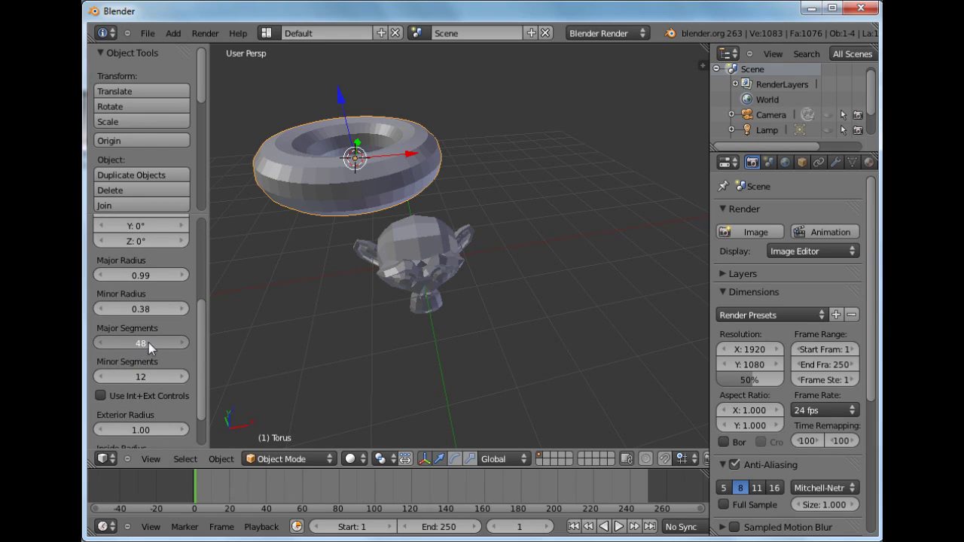
# Step: Set the torus's major segments to 50 and its minor segments to 16
pyautogui.moveTo(148, 343)
pyautogui.mouseDown()
pyautogui.moveTo(162, 341)
pyautogui.moveTo(135, 341)
pyautogui.moveTo(169, 343)
pyautogui.moveTo(153, 344)
pyautogui.mouseUp()
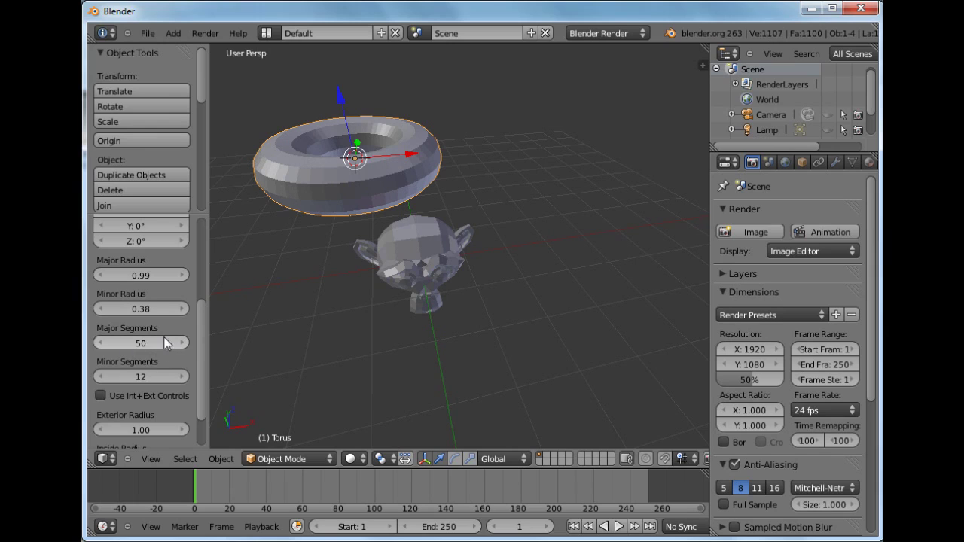
pyautogui.moveTo(141, 379)
pyautogui.mouseDown()
pyautogui.moveTo(126, 379)
pyautogui.moveTo(170, 380)
pyautogui.mouseUp()
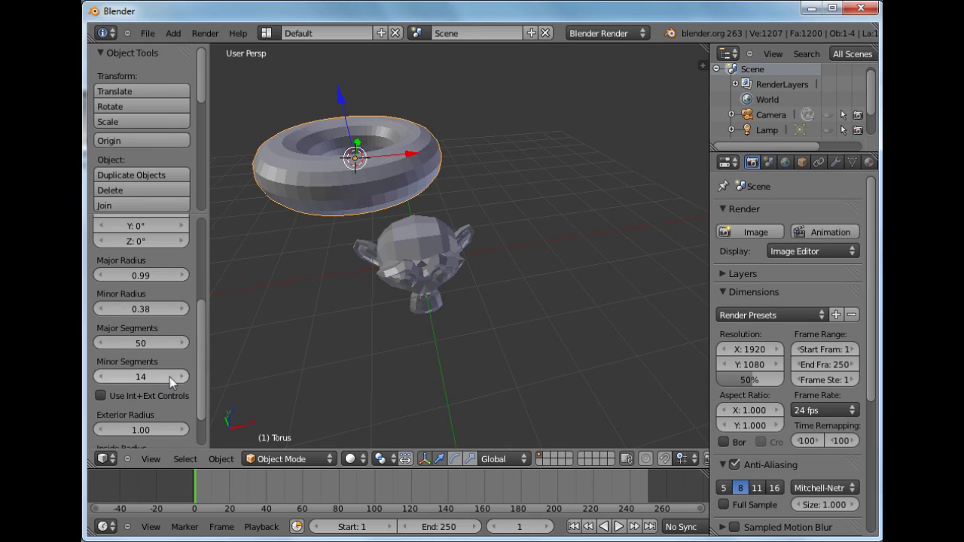
pyautogui.click(183, 377)
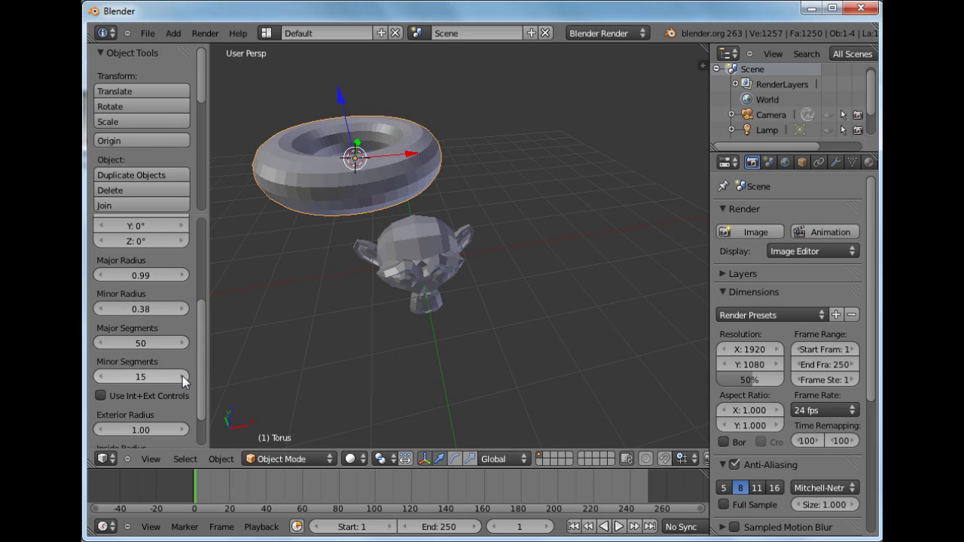
pyautogui.click(182, 377)
pyautogui.scroll(-1, 166, 369)
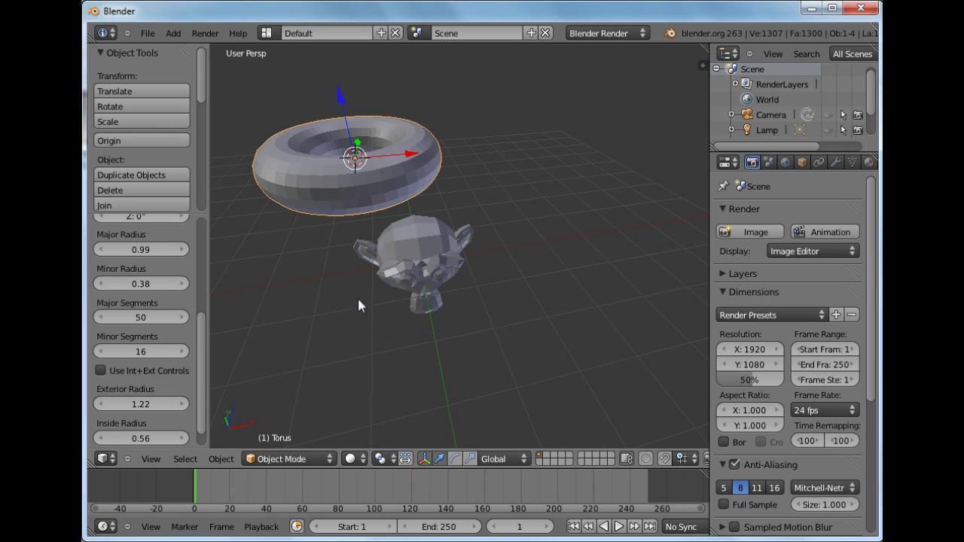
# Step: Add the monkey to the selection and delete it together with the torus
pyautogui.moveTo(357, 302); pyautogui.dragTo(468, 330, button='middle')
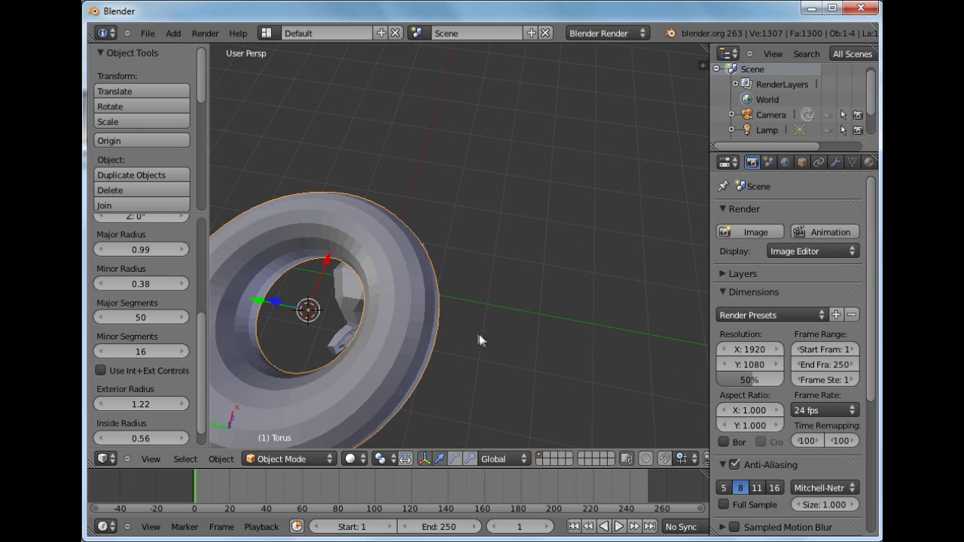
pyautogui.rightClick(343, 303)
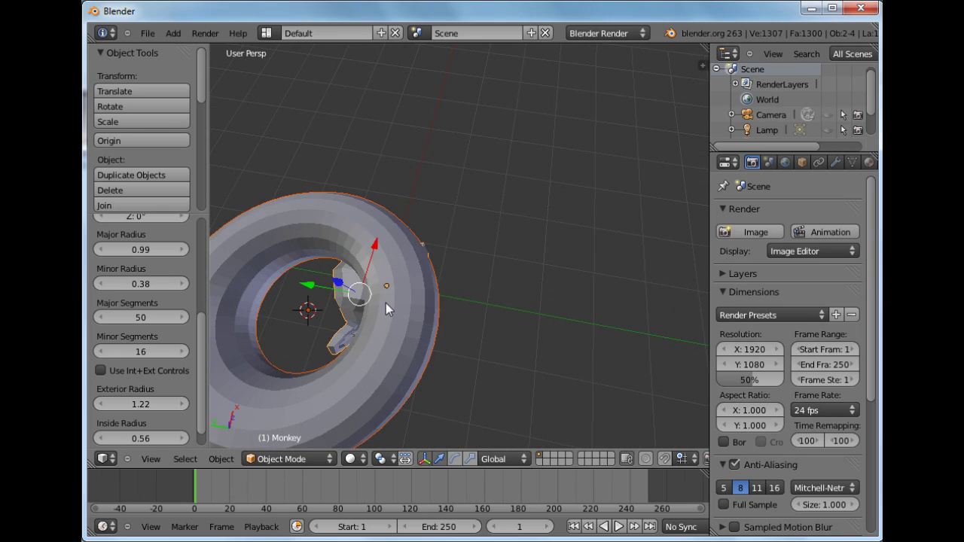
pyautogui.press('x')
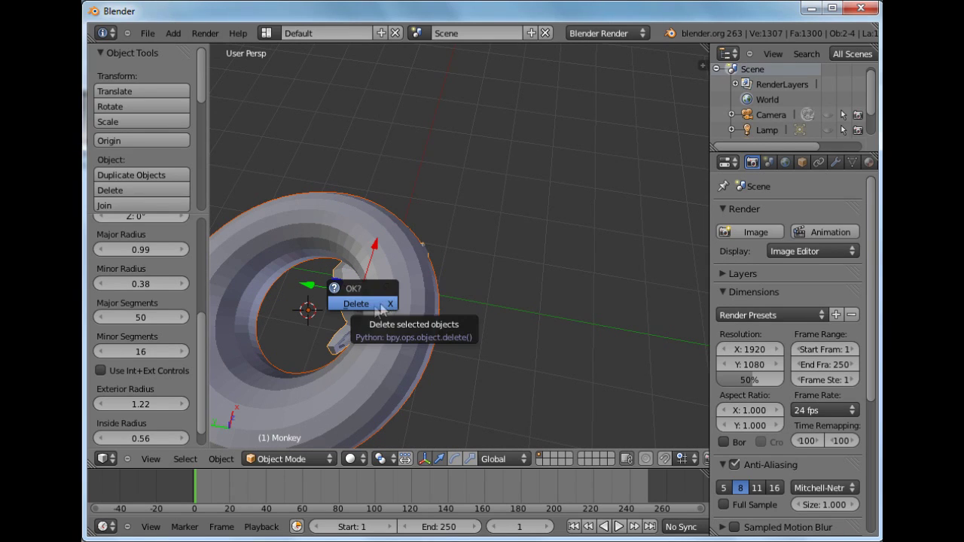
pyautogui.click(360, 303)
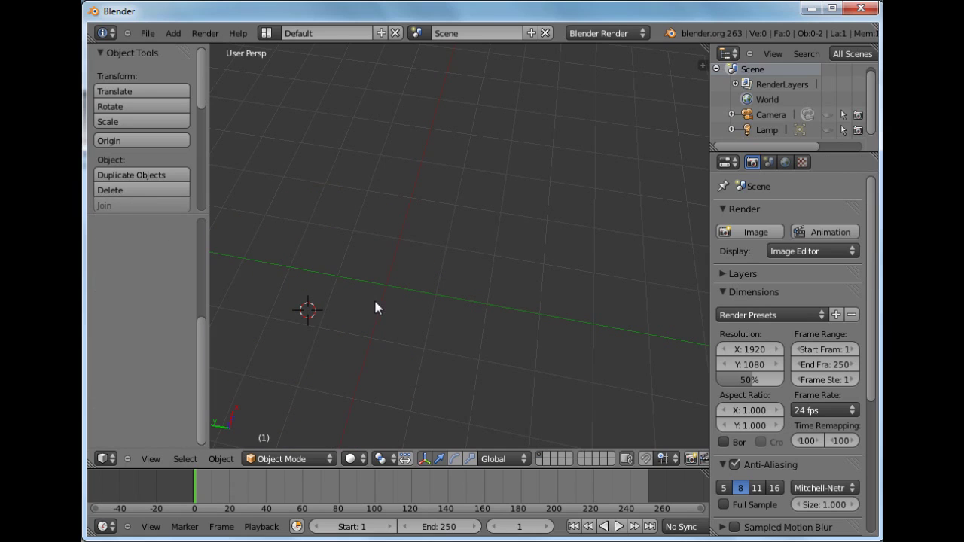
# Step: Reset the 3D cursor to the world origin and add a plane there at X 0, Y 0, Z 0
pyautogui.scroll(3, 383, 304)
pyautogui.scroll(-5, 383, 304)
pyautogui.hotkey('shift', 'a')
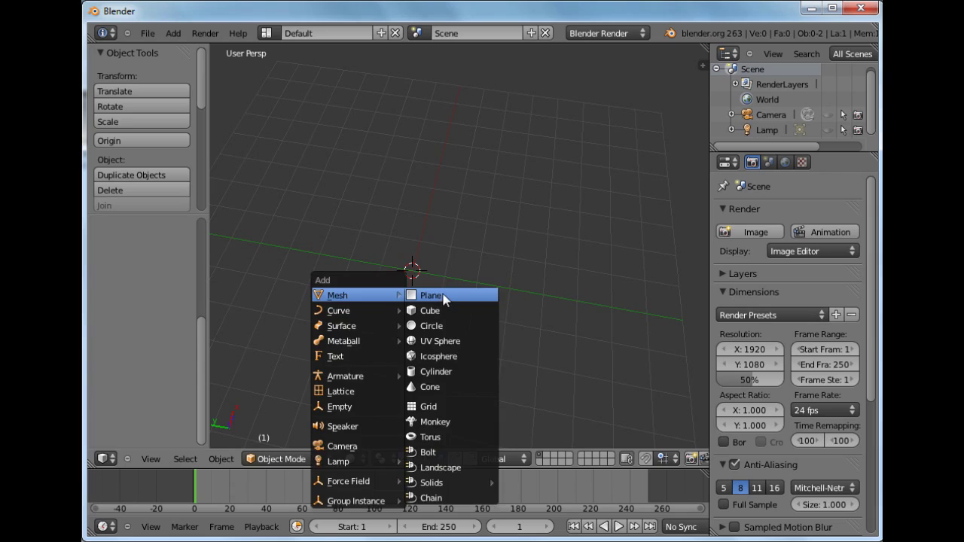
pyautogui.click(444, 294)
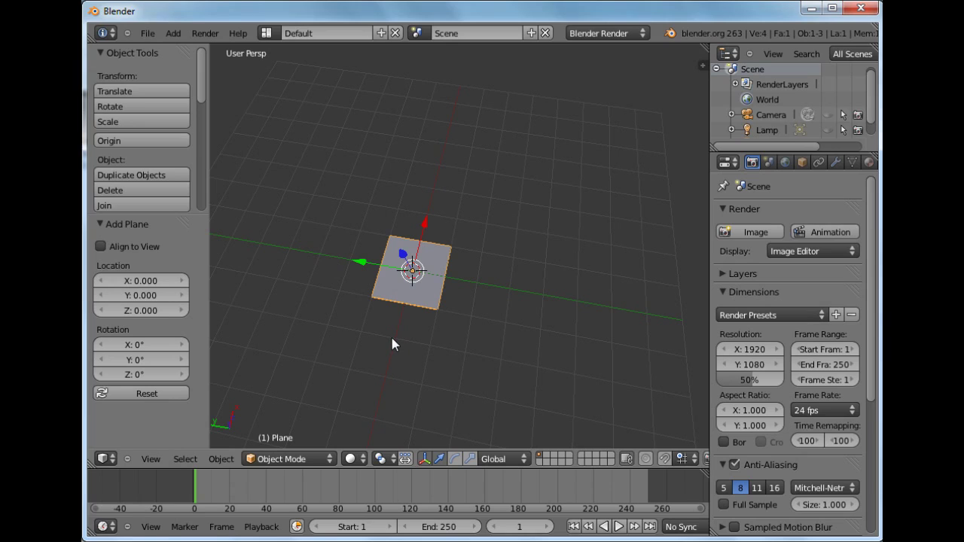
# Step: Place the 3D cursor beyond the plane and add a circle at about X 2.44, Y 1.46, Z 1.02
pyautogui.click(381, 178)
pyautogui.hotkey('shift', 'a')
pyautogui.moveTo(378, 195)
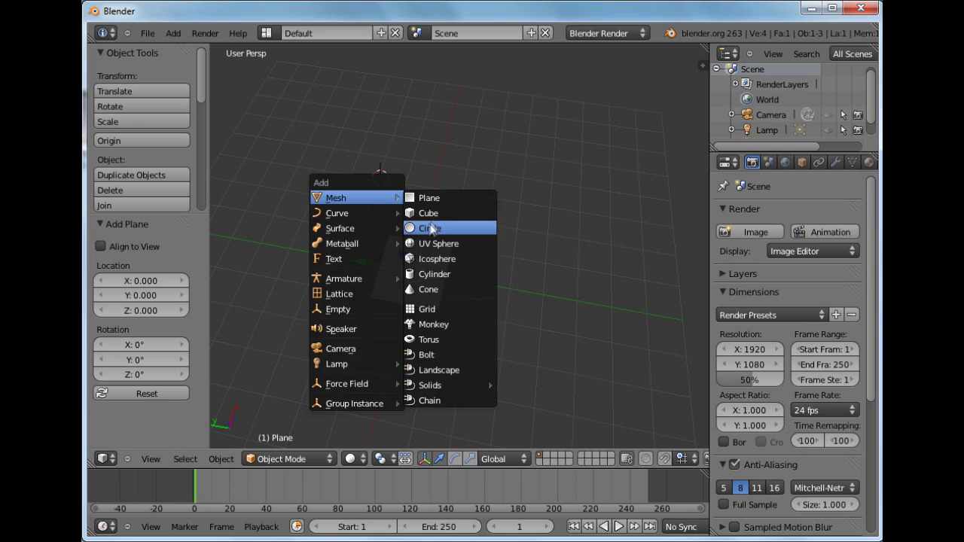
pyautogui.click(434, 223)
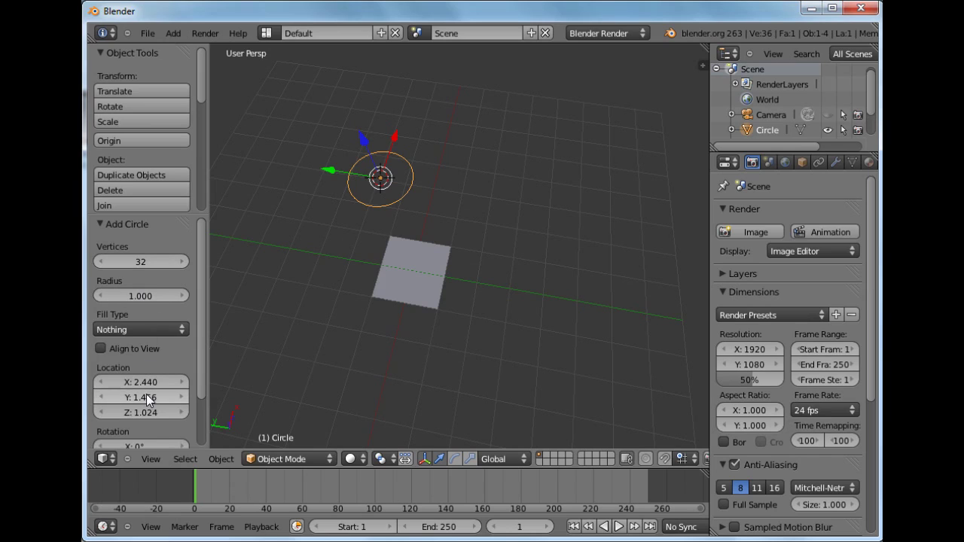
# Step: Try the Ngon fill type on the circle and set it back to Nothing
pyautogui.click(183, 329)
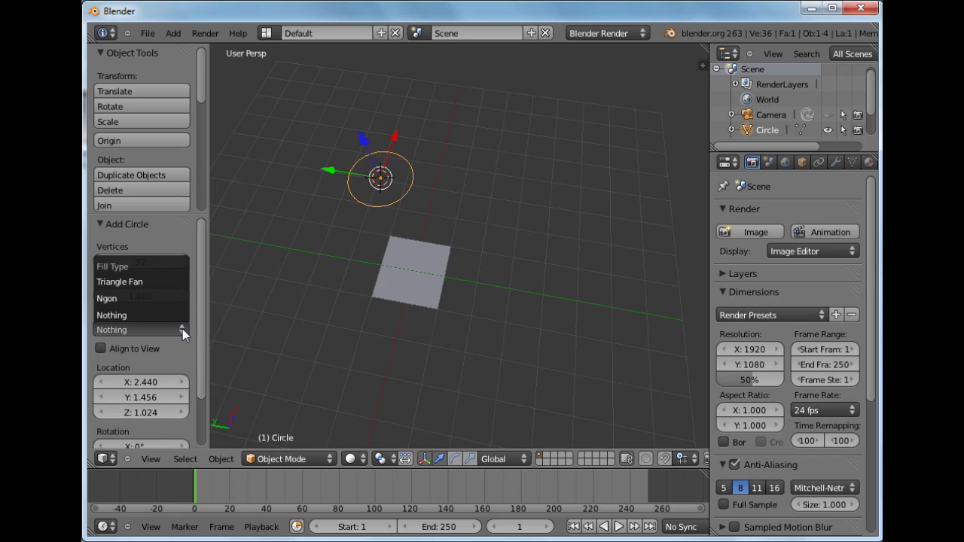
pyautogui.click(125, 298)
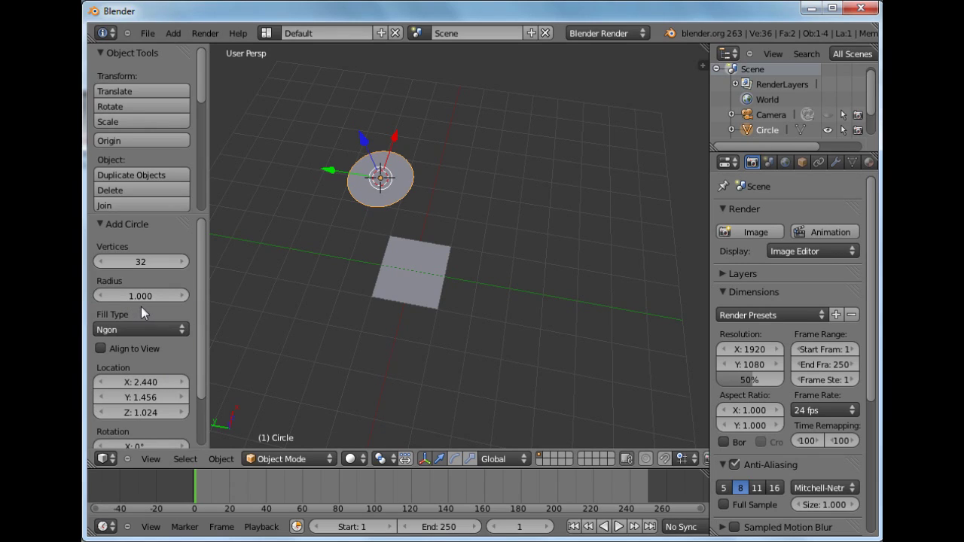
pyautogui.click(181, 329)
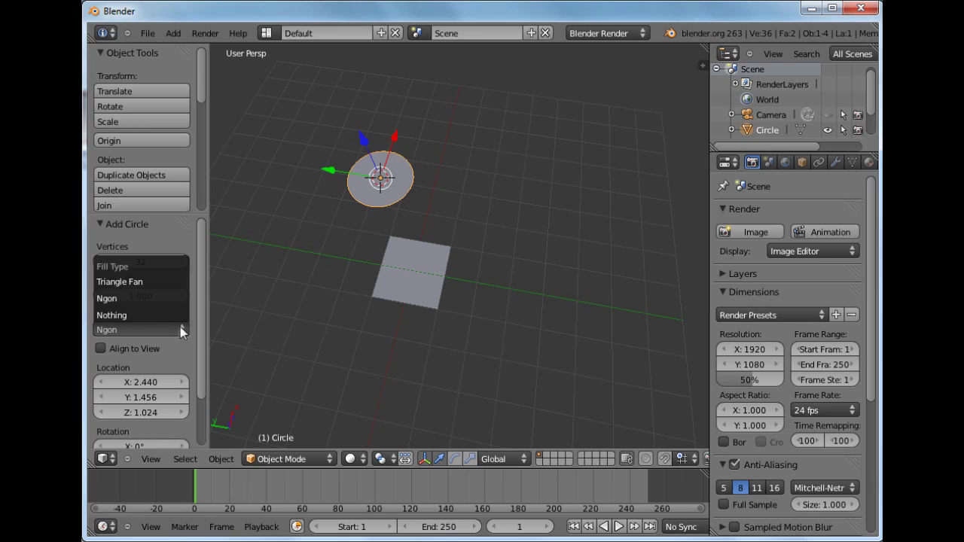
pyautogui.click(122, 315)
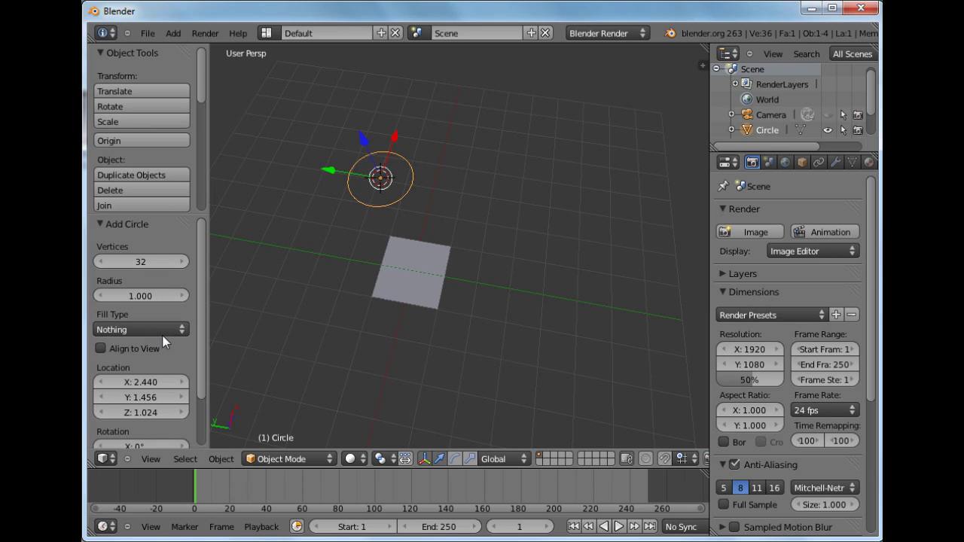